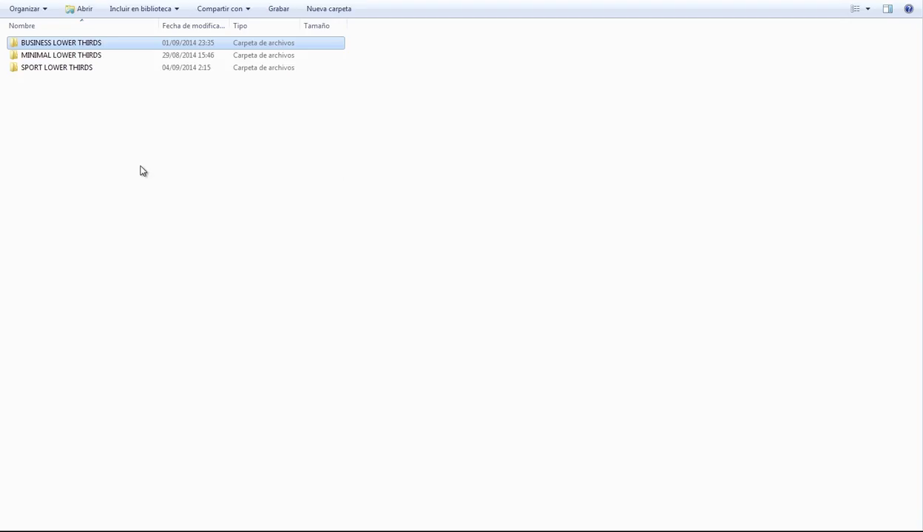
- Open the BUSINESS LOWER THIRDS folder, then its BUSINESS 01 subfolder with the colour-variant folders
double_click(95, 45)
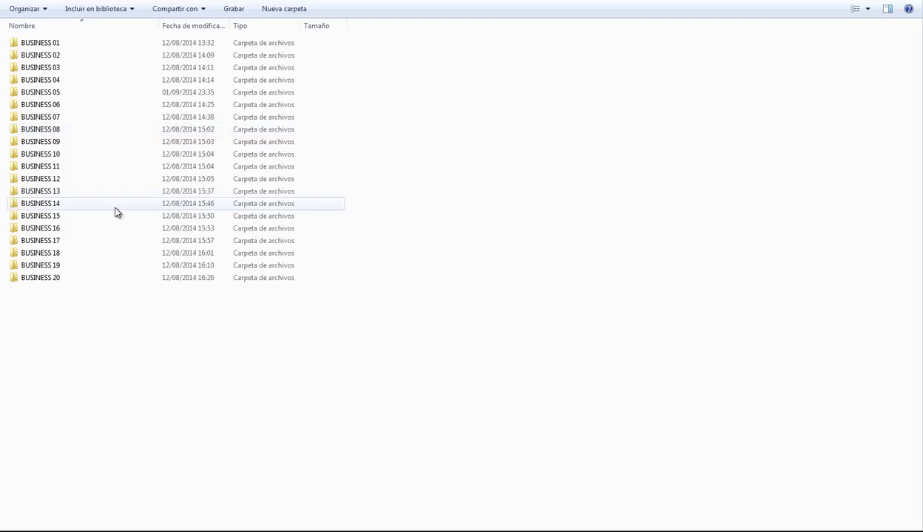
left_click(44, 42)
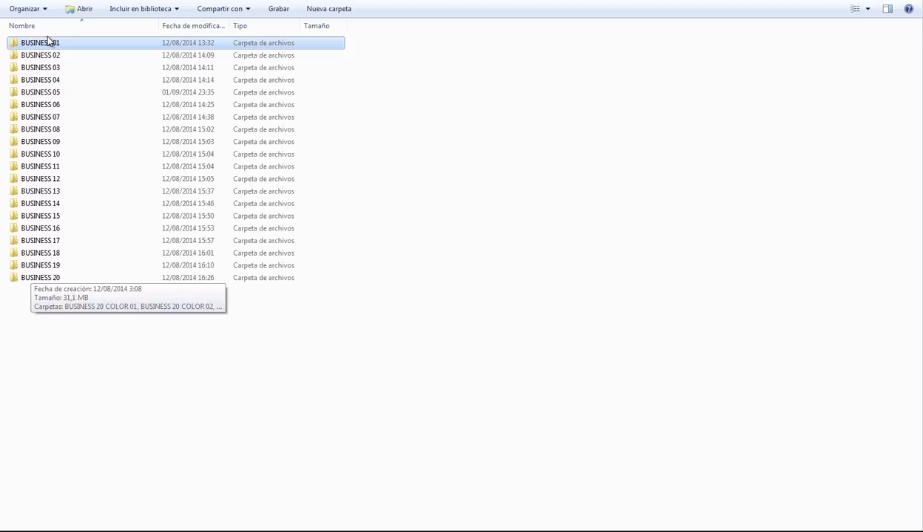
left_click(108, 337)
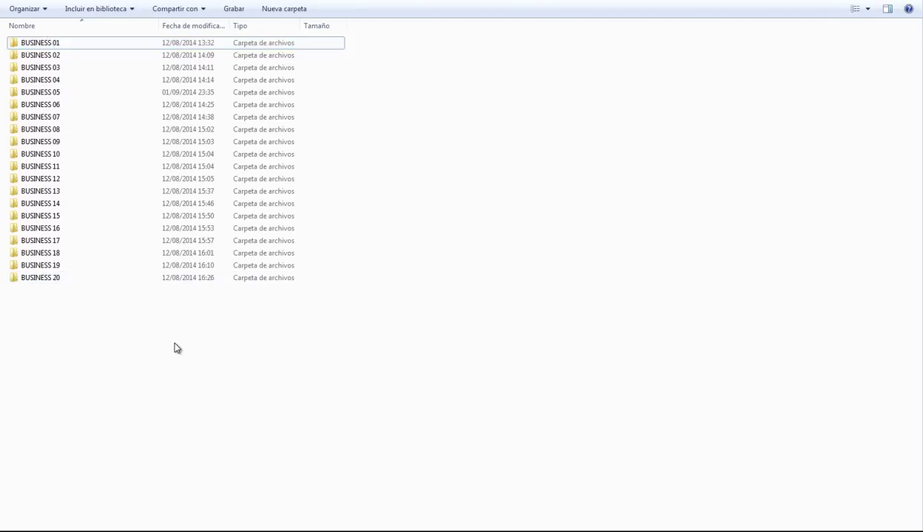
left_click(49, 43)
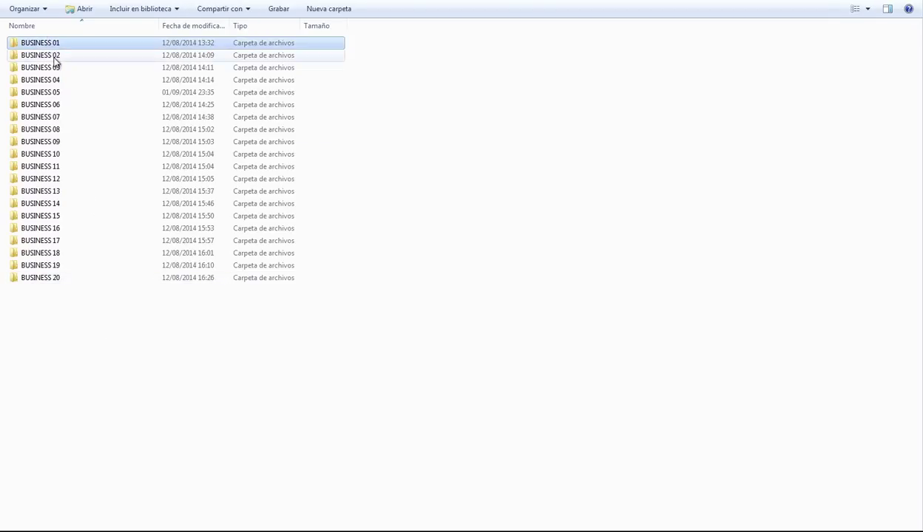
double_click(55, 43)
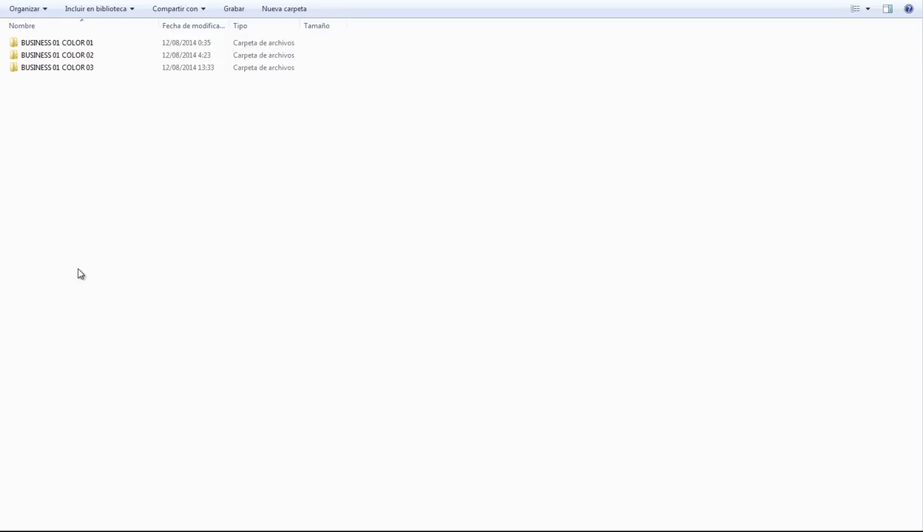
left_click(76, 55)
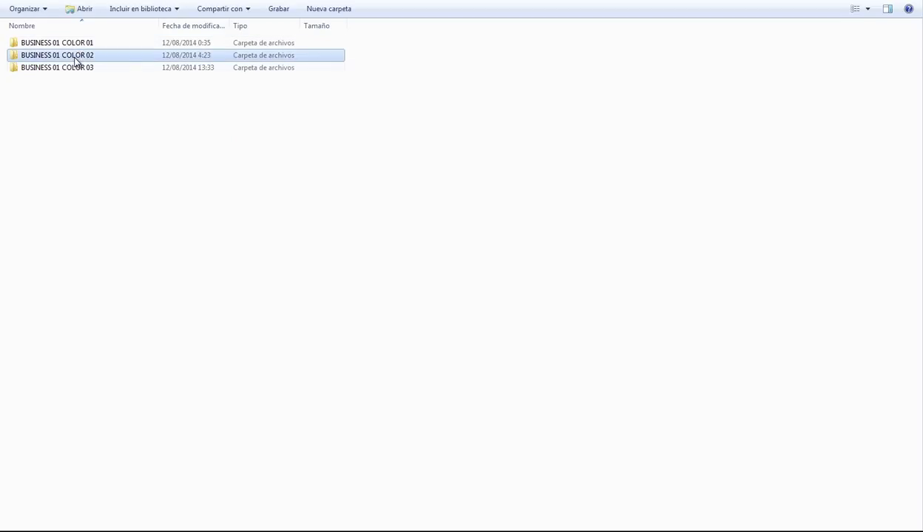
left_click(78, 67)
left_click(90, 123)
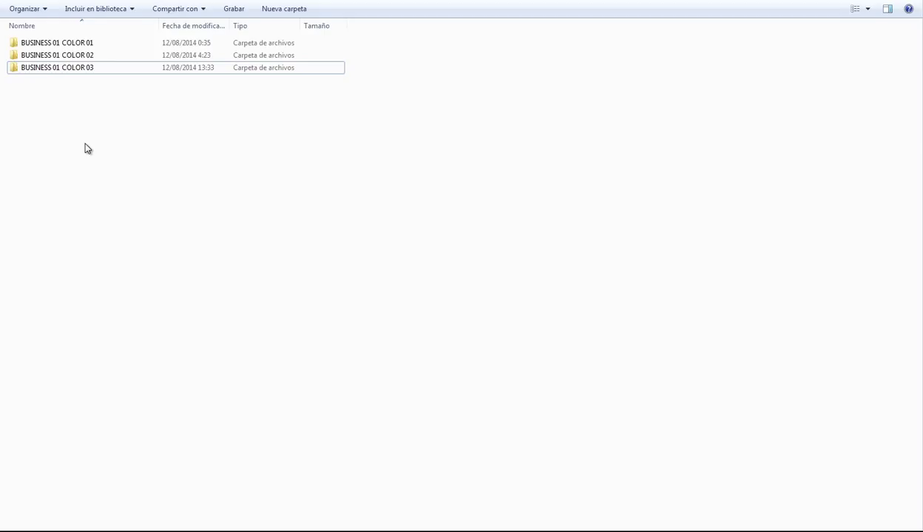
- Open BUSINESS 01 COLOR 01 and look over its INTRO, LOOP and OUT clip files
left_click(81, 43)
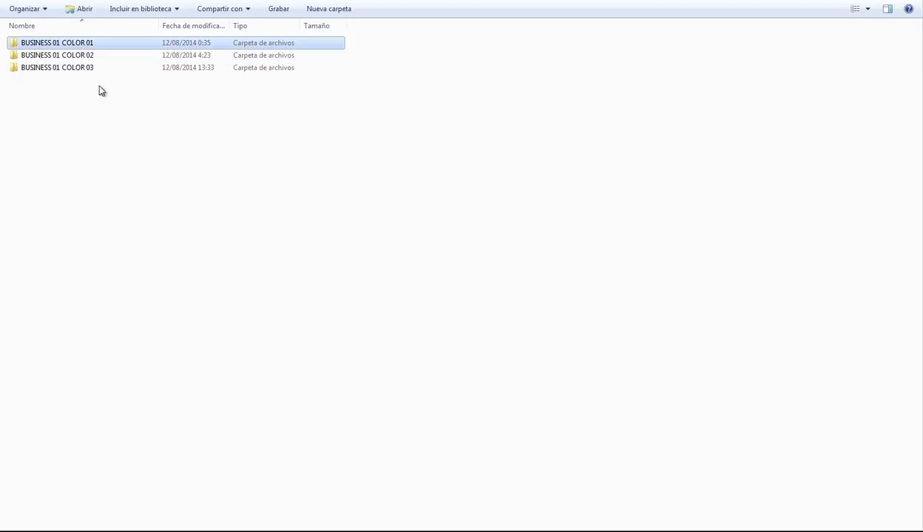
double_click(82, 44)
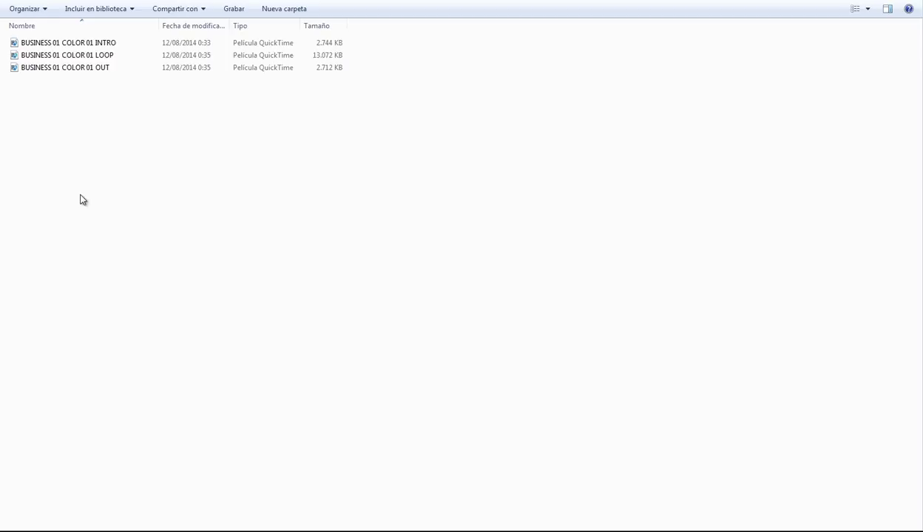
left_click(115, 46)
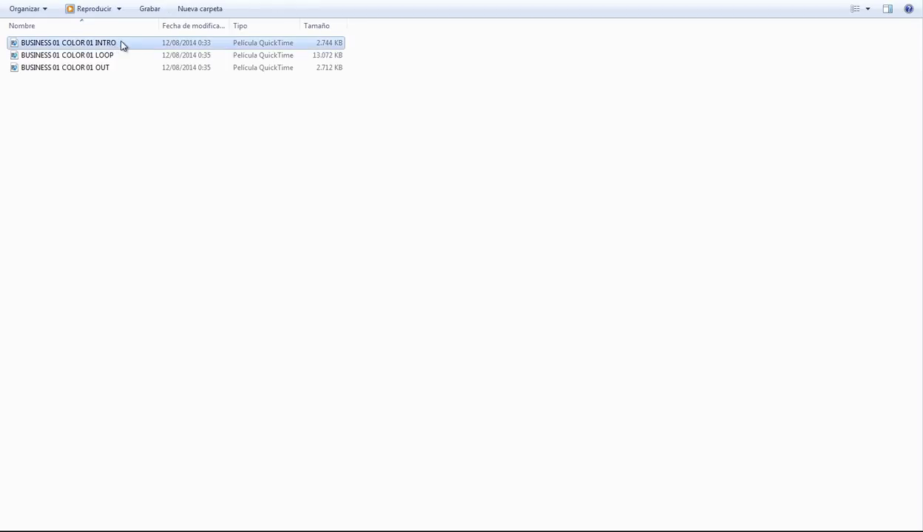
left_click(107, 57)
left_click(100, 69)
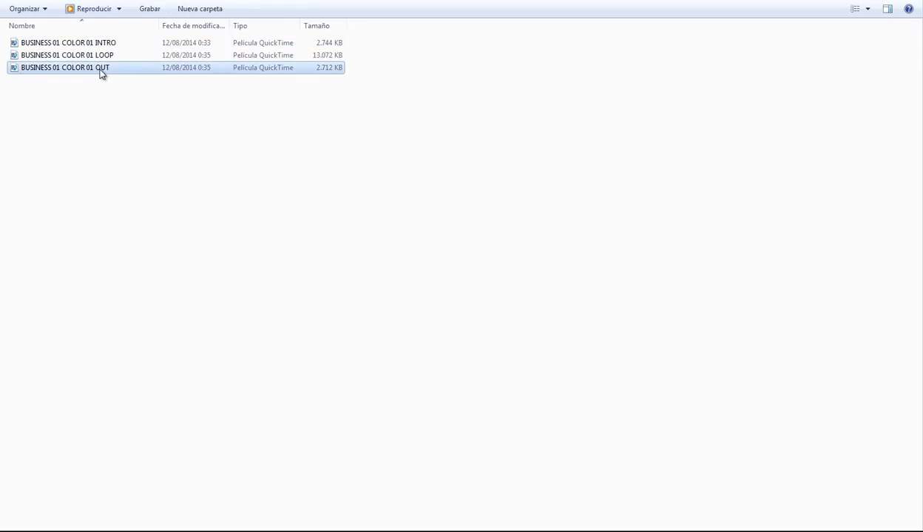
left_click(87, 137)
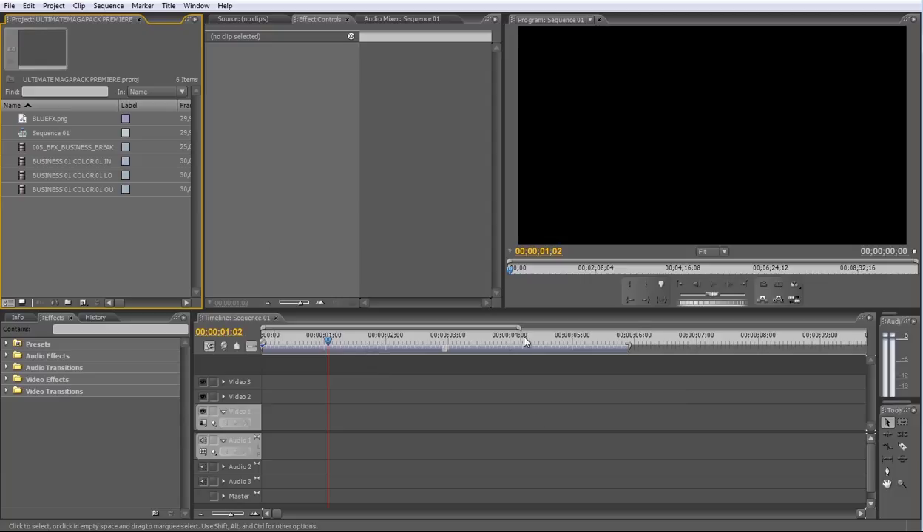
- Widen the Name column and check details of the INTRO, LOOP and OUT clips, BLUEFX.png and the breakfast footage
left_click(71, 158)
left_click(71, 176)
left_click(84, 190)
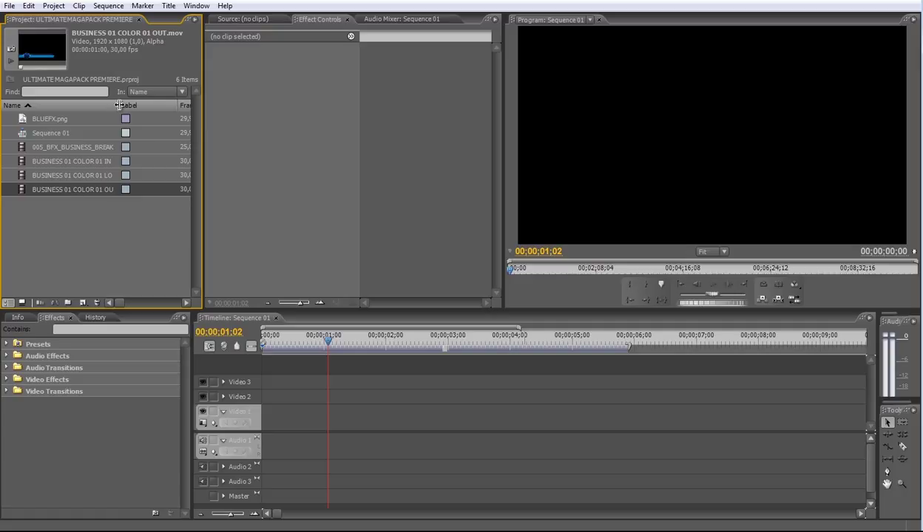
left_click_drag(118, 105, 156, 105)
left_click(43, 118)
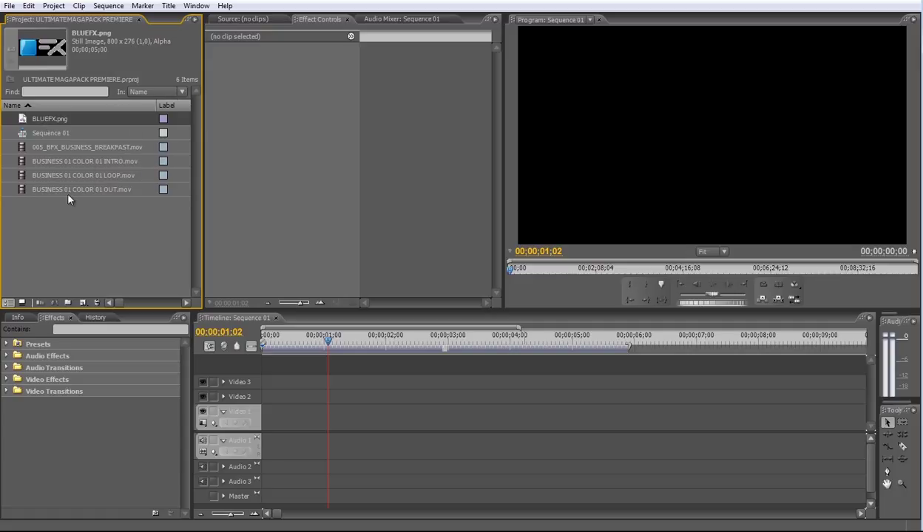
left_click(67, 194)
left_click(66, 145)
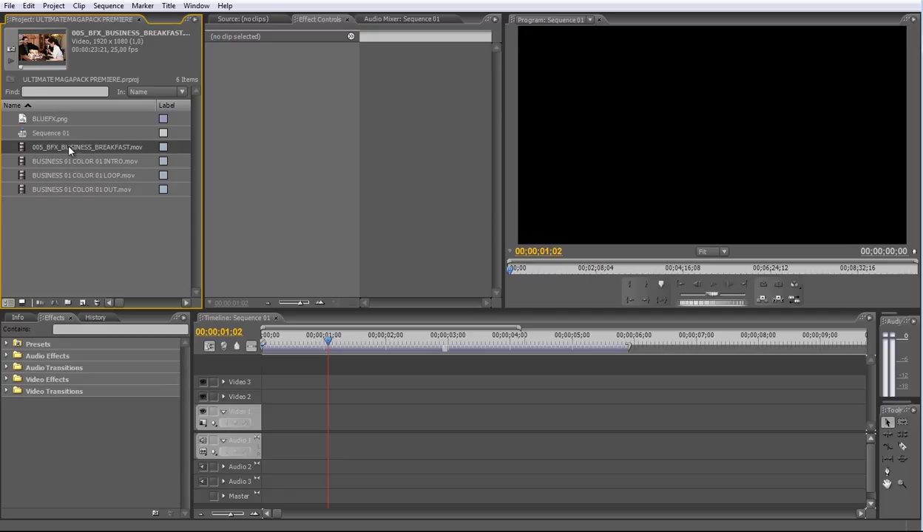
left_click(95, 246)
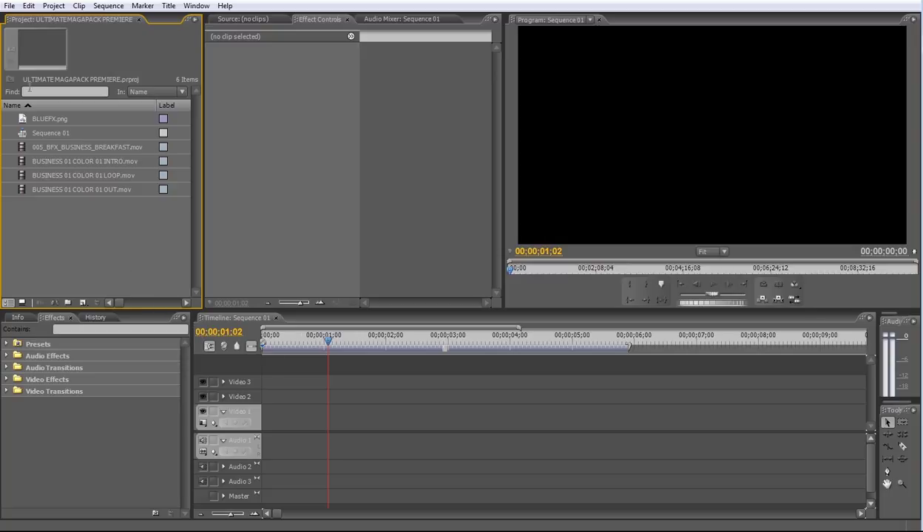
- Add a new sequence named LOWER THIRD to the project
left_click(10, 5)
mouse_move(30, 19)
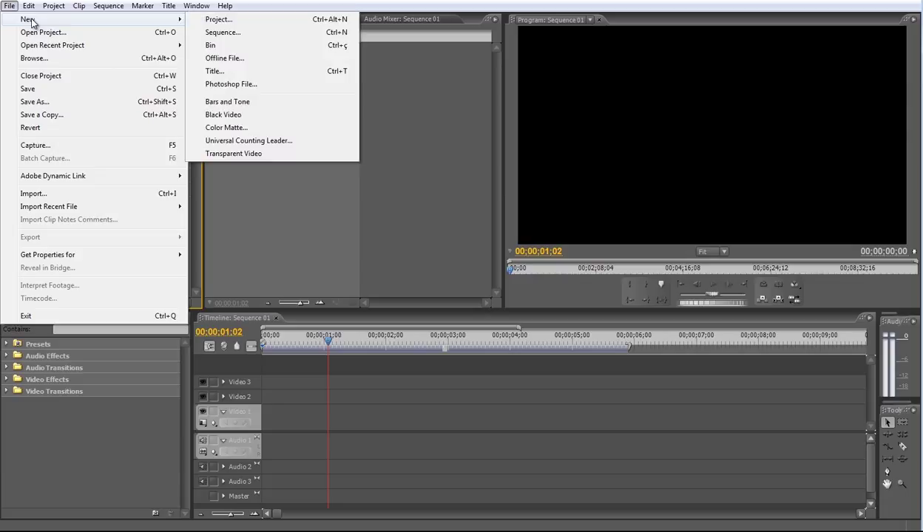
left_click(234, 32)
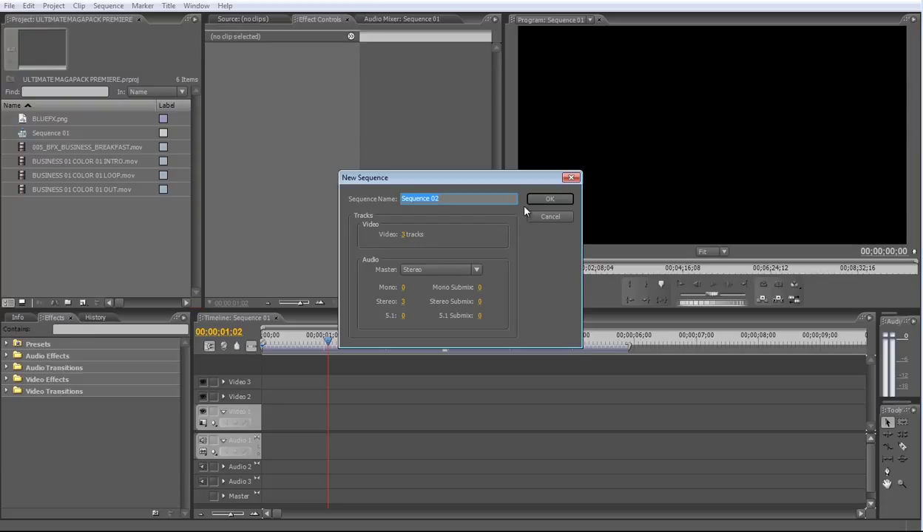
type("LOWER THIRD")
left_click(556, 201)
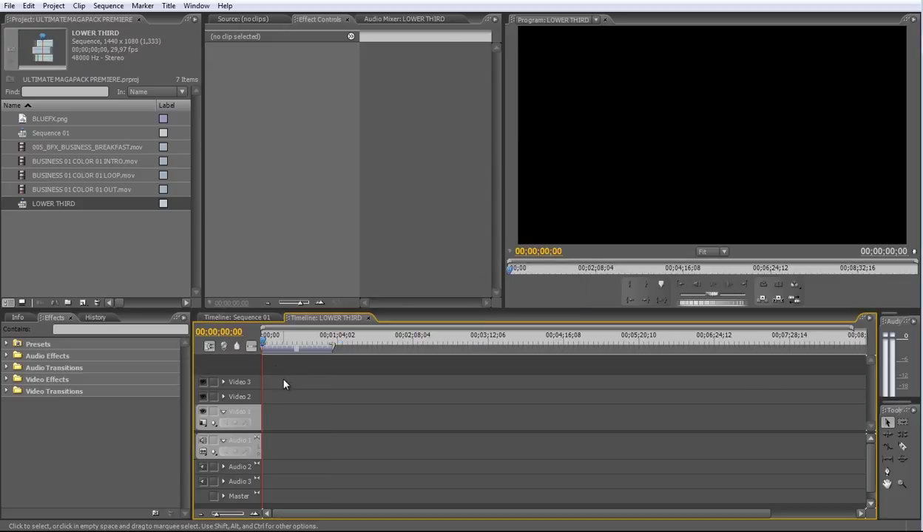
- Place the INTRO, LOOP and OUT clips in order on Video 1
left_click(95, 161)
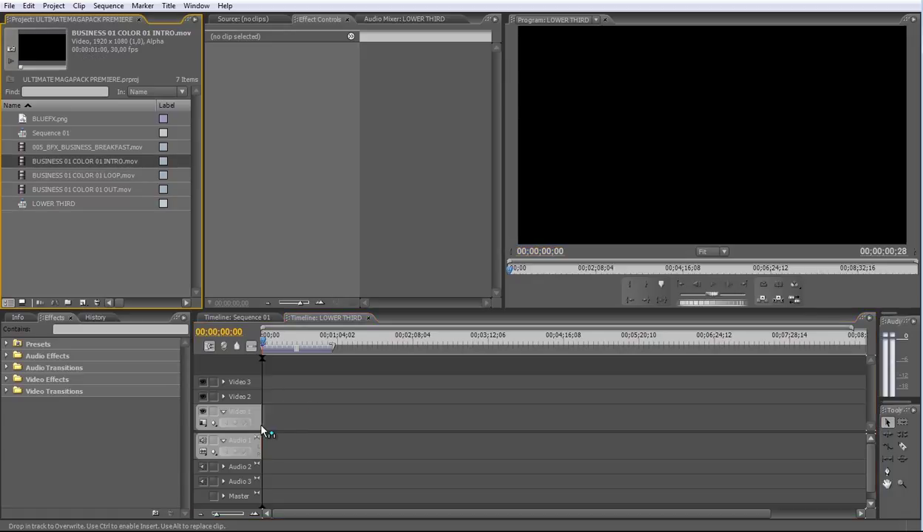
left_click_drag(854, 331, 509, 332)
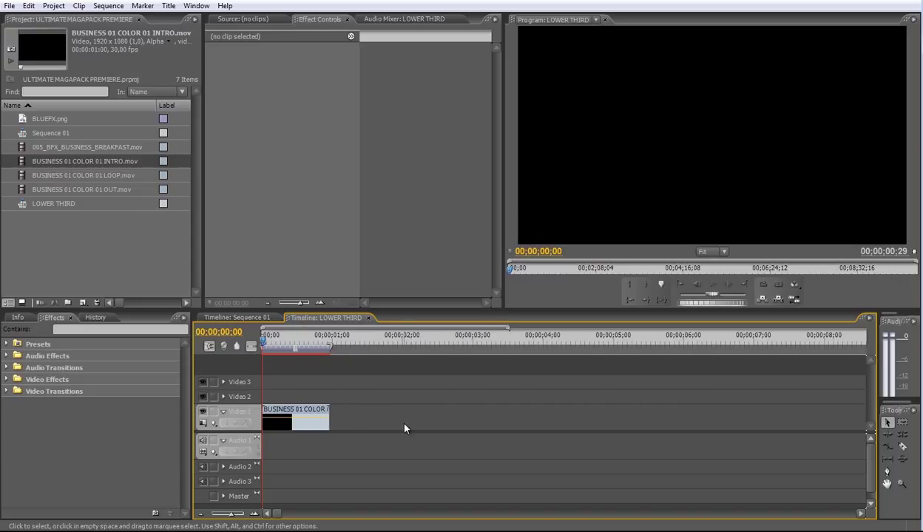
left_click(116, 178)
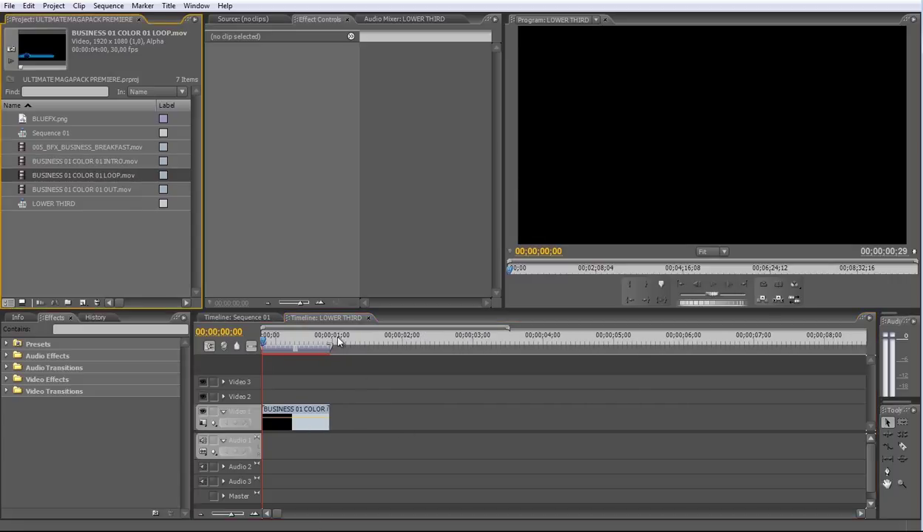
left_click_drag(338, 342, 330, 411)
left_click(101, 189)
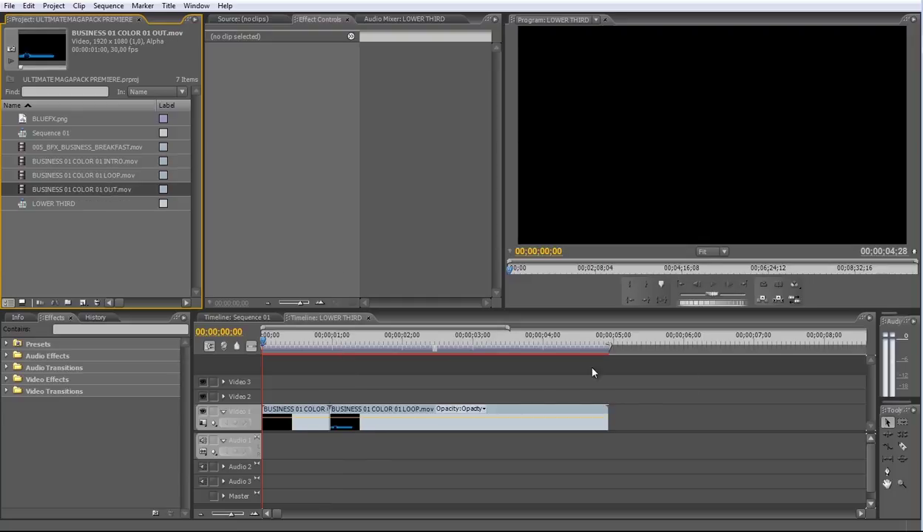
left_click_drag(591, 373, 597, 409)
- Scrub through the lower-third animation, stopping at 00:00:02:07 to preview the bar
left_click(545, 346)
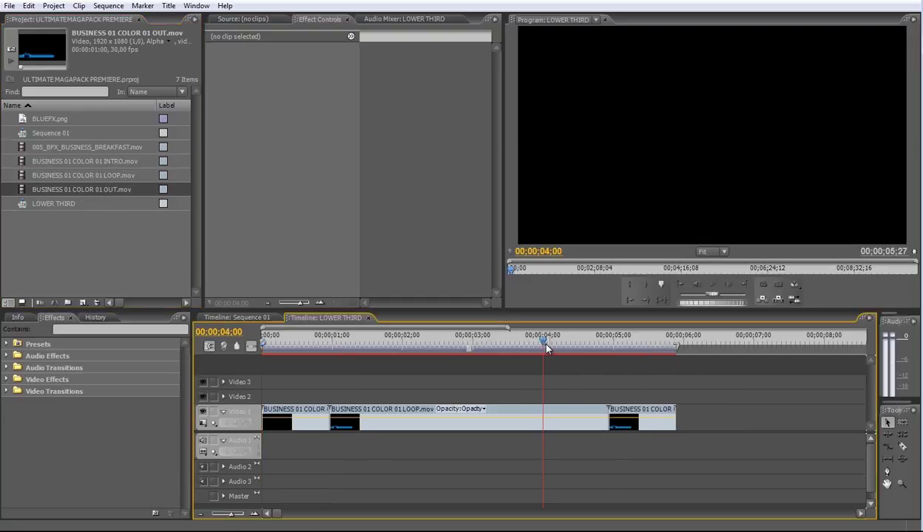
left_click(302, 345)
left_click_drag(302, 345, 403, 352)
left_click_drag(311, 348, 420, 353)
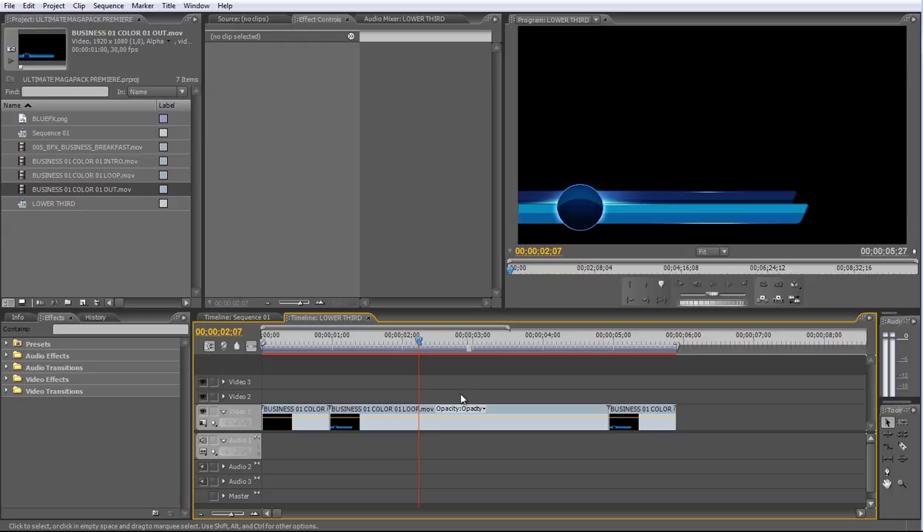
- Create a new title, keeping the default name Title 04
left_click(9, 5)
mouse_move(29, 19)
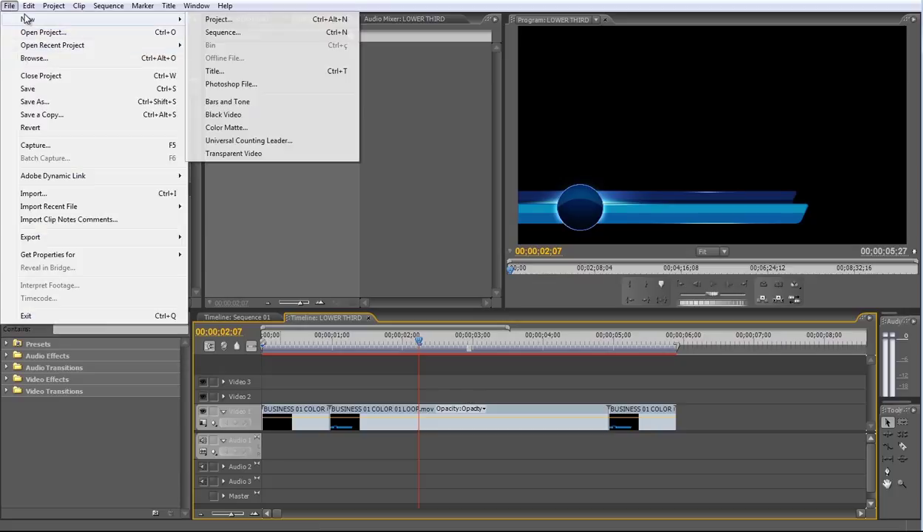
left_click(214, 71)
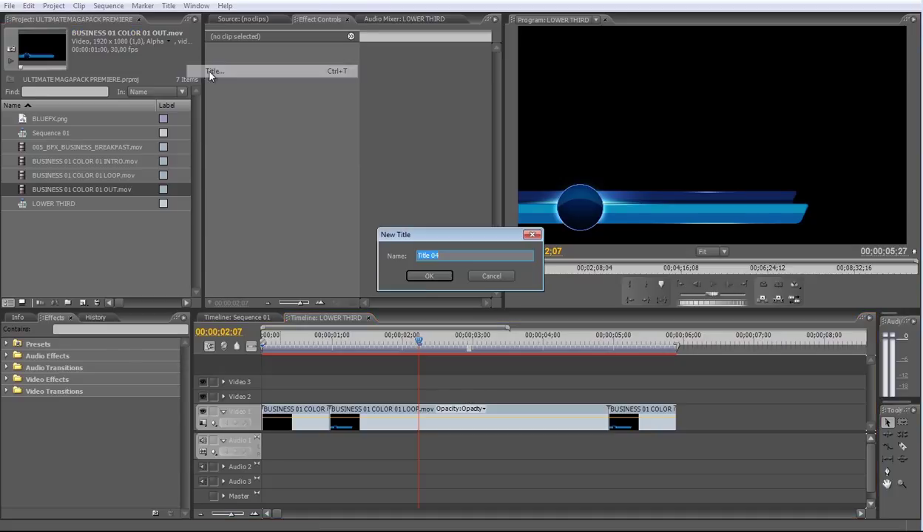
left_click(448, 281)
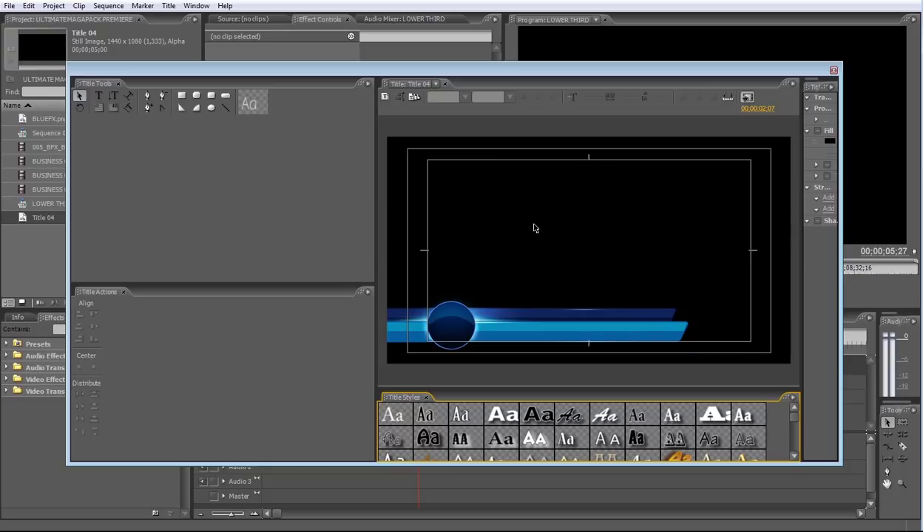
- Type HEADER TEXT HERE on the title and move it onto the upper blue bar
key("t")
left_click(462, 218)
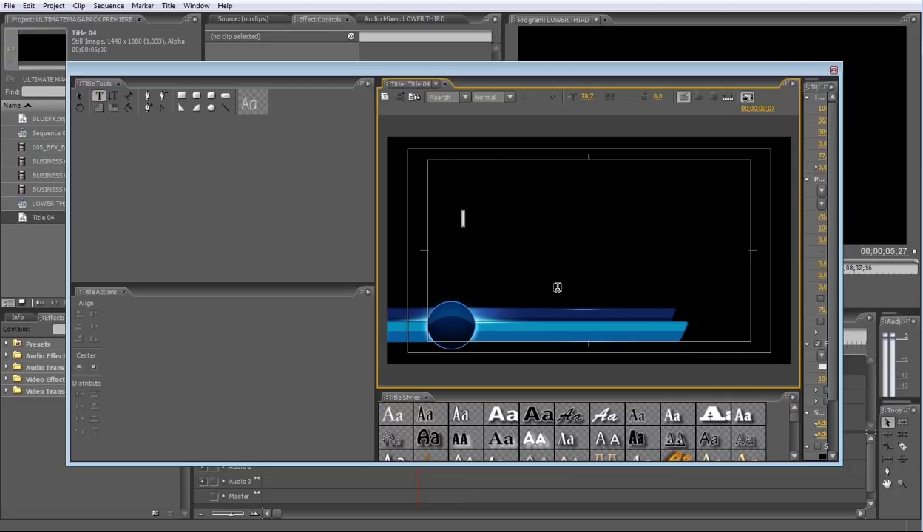
type("HEA")
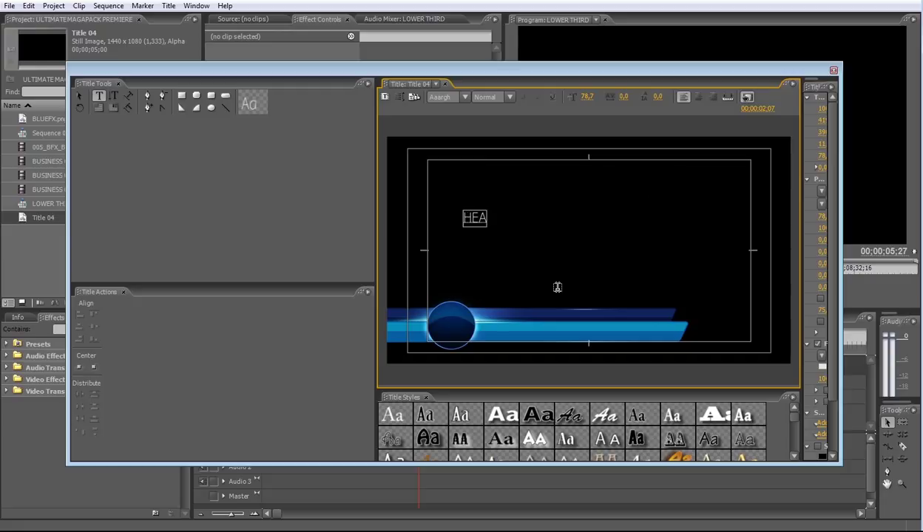
type("DER TEXT HERE")
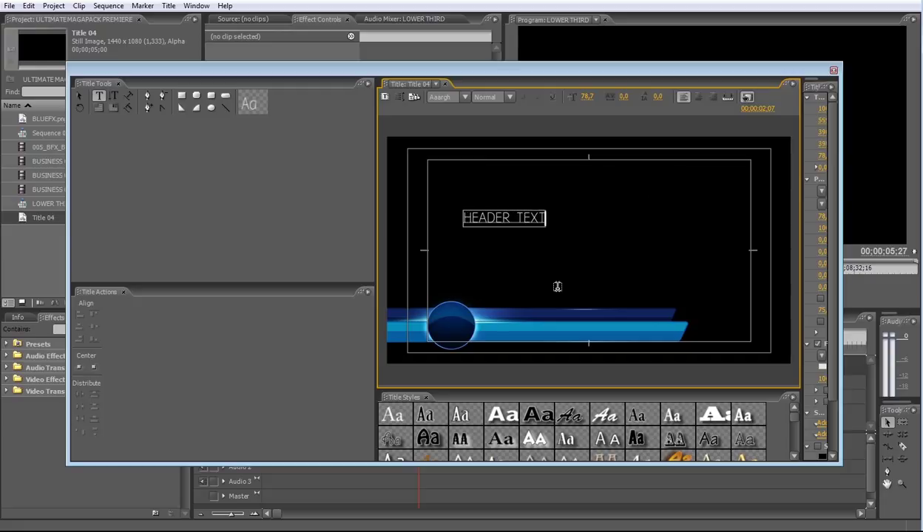
left_click(79, 96)
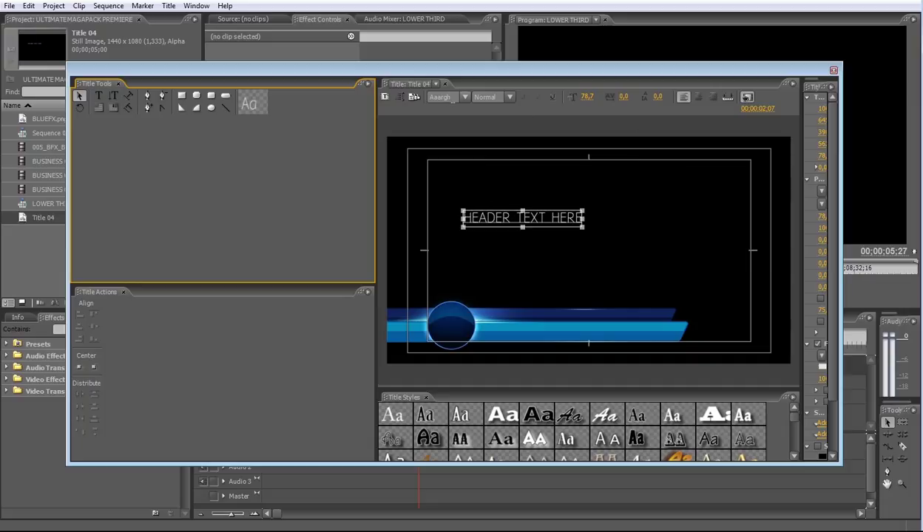
left_click(509, 97)
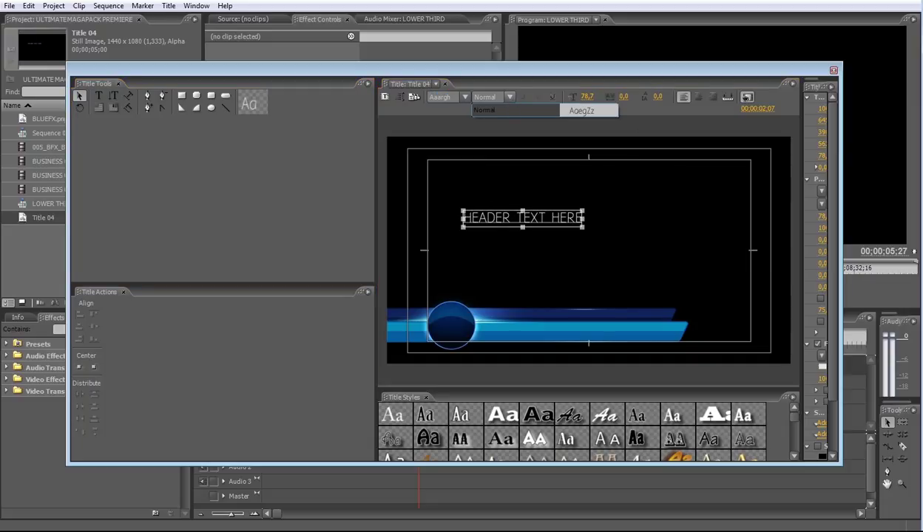
left_click(516, 110)
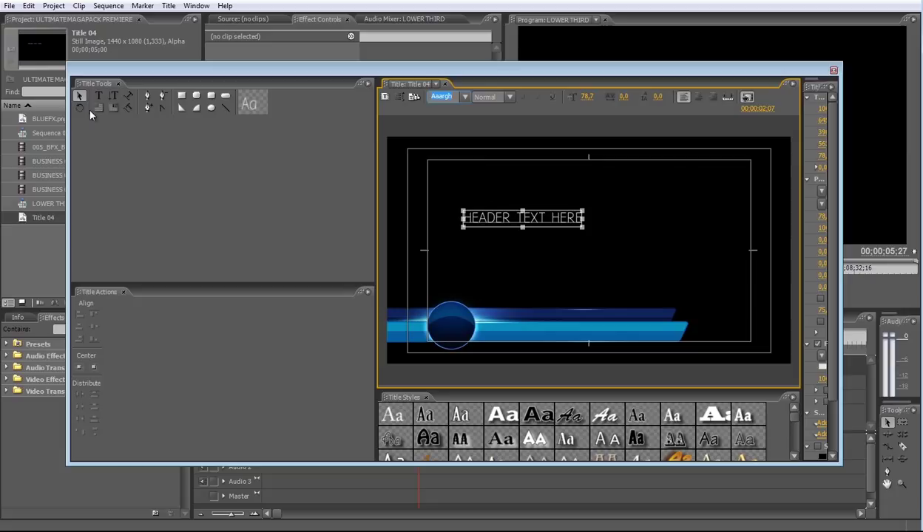
left_click_drag(532, 217, 591, 307)
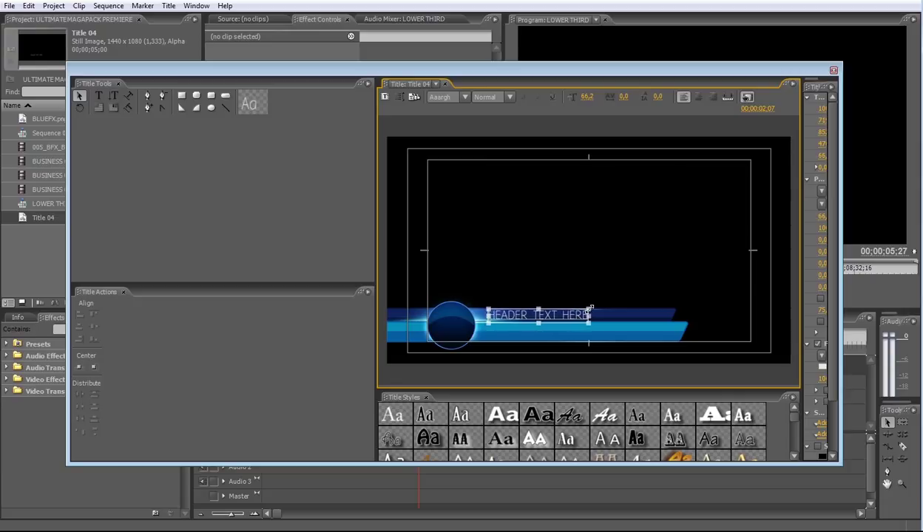
left_click(620, 279)
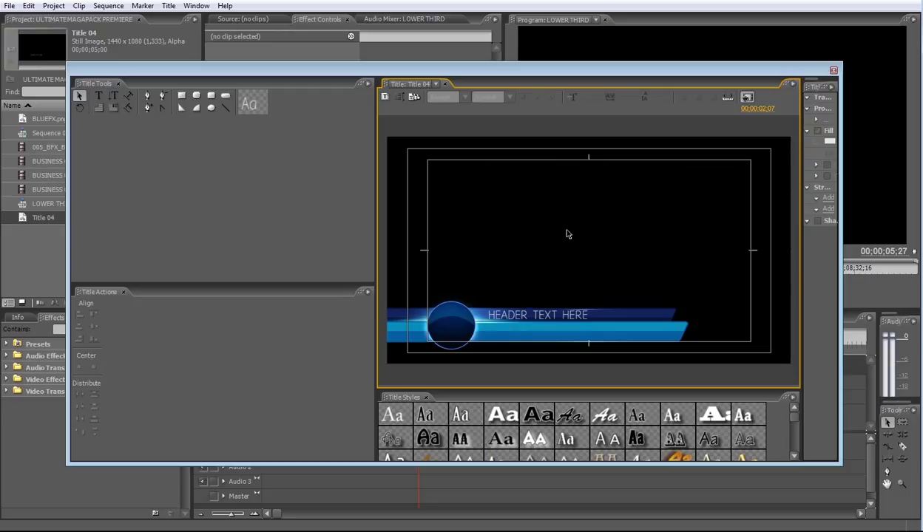
- Type COMMENT HERE as a second text line and move it onto the lower bar
left_click(99, 96)
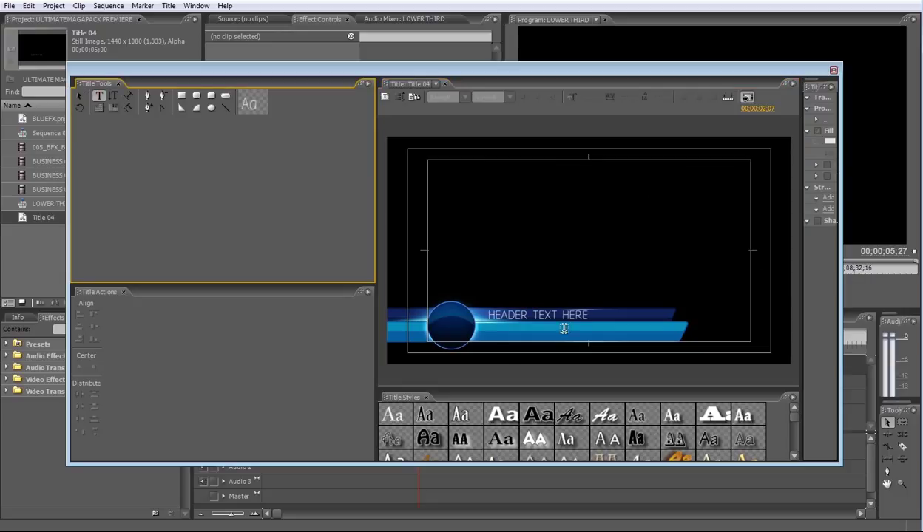
left_click(494, 230)
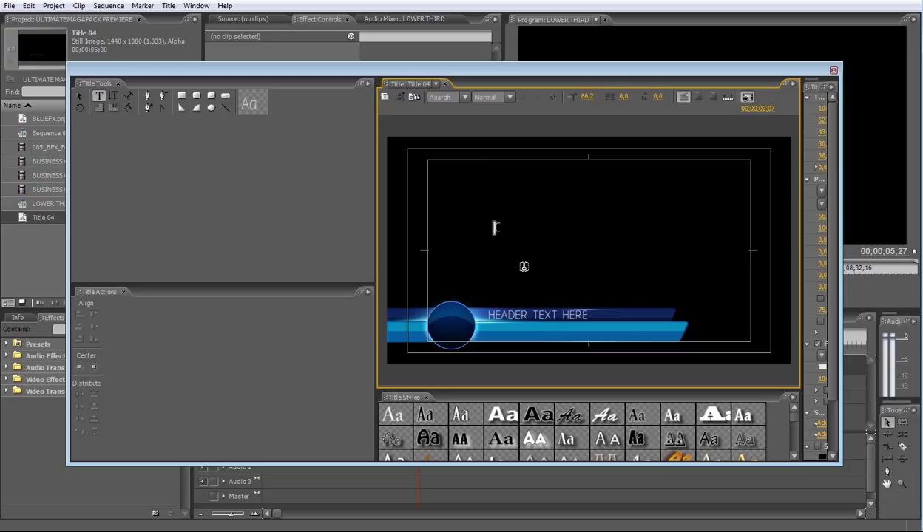
type("COMMENT HERE")
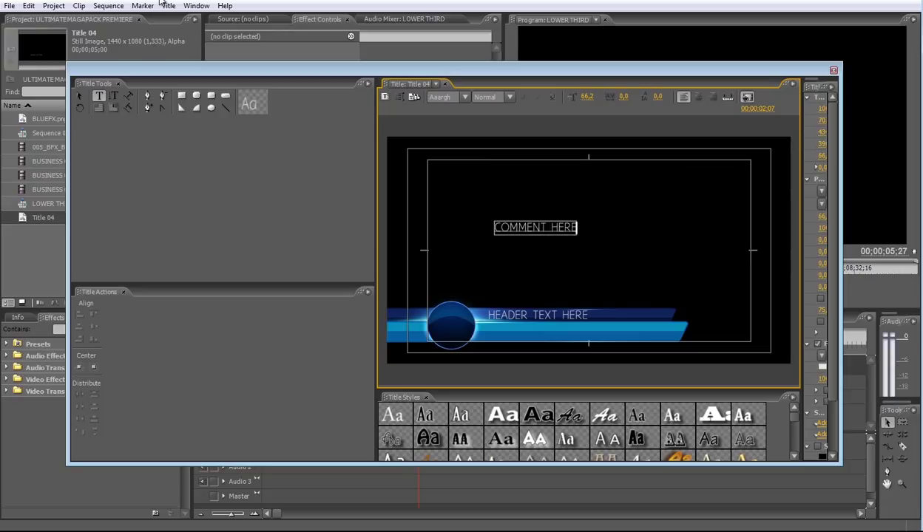
left_click(80, 96)
left_click_drag(539, 230, 539, 335)
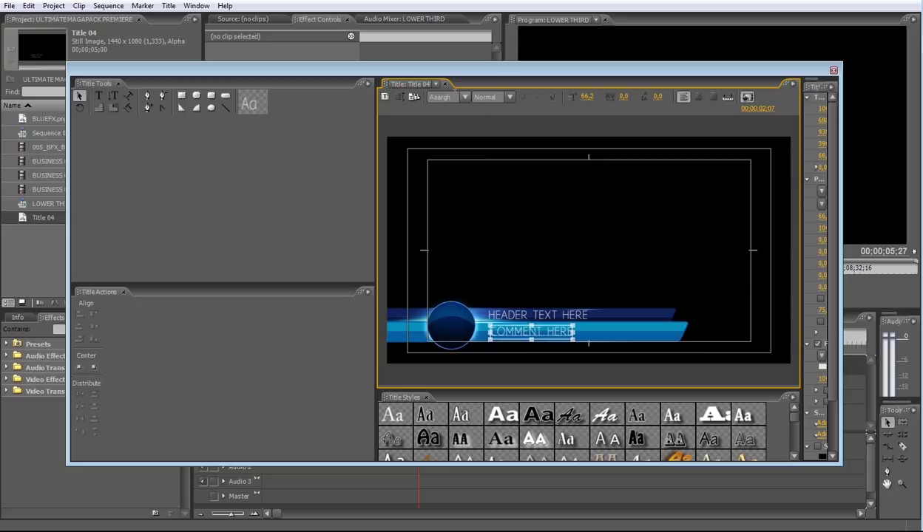
- Set the comment text to Arial, shrink it, and give it a black fill
left_click(443, 97)
type("Arial")
key("Return")
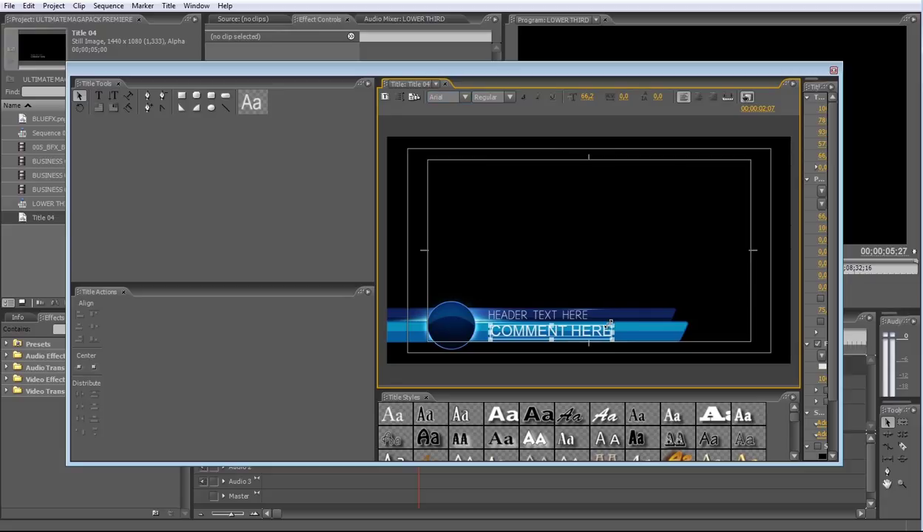
left_click_drag(613, 324, 585, 322)
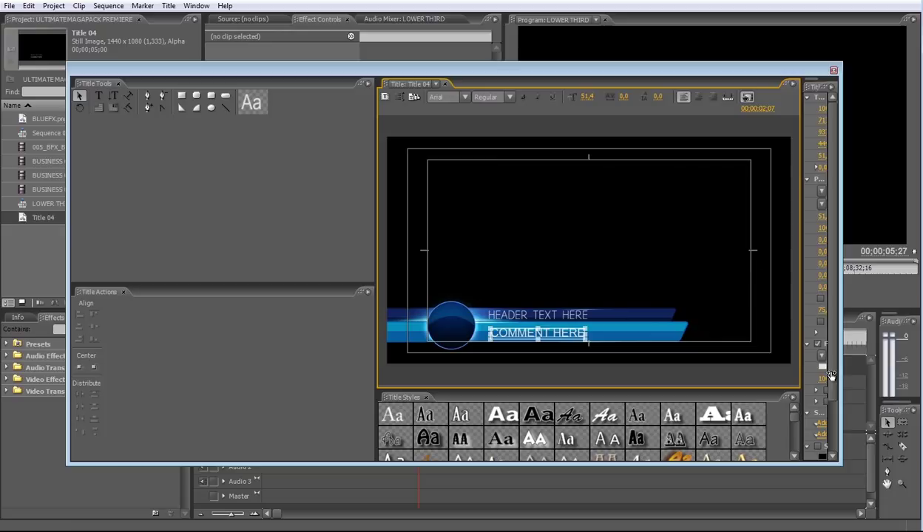
left_click(817, 399)
left_click(462, 239)
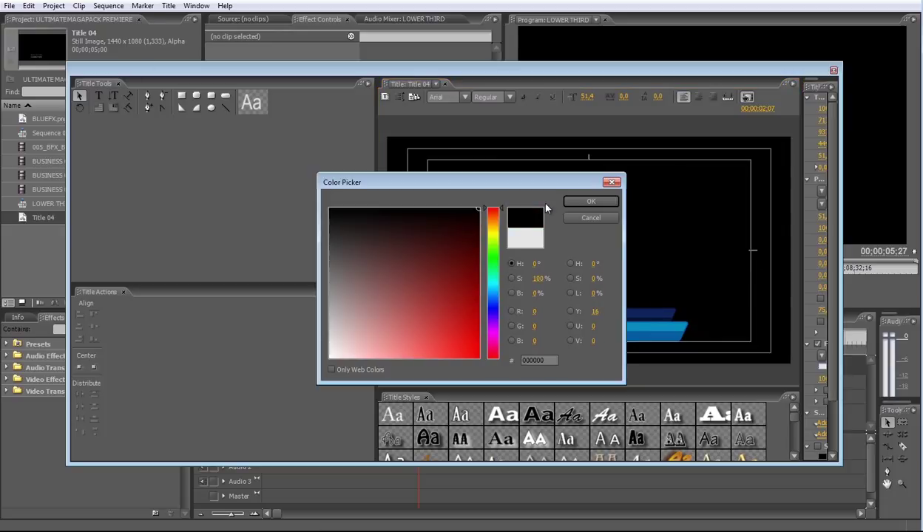
left_click(591, 202)
left_click(661, 272)
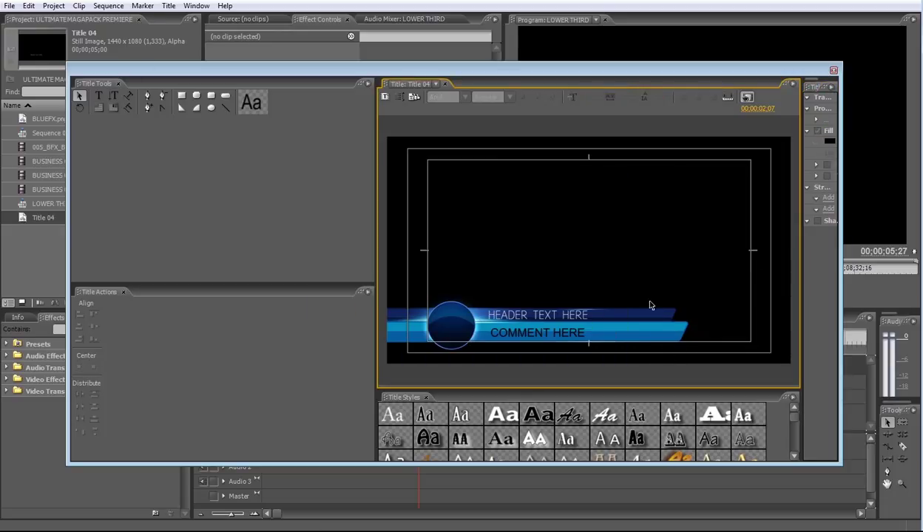
- Drop Title 04 on Video 2 above the LOOP clip and trim its end to match LOOP's end
left_click(833, 71)
left_click(42, 224)
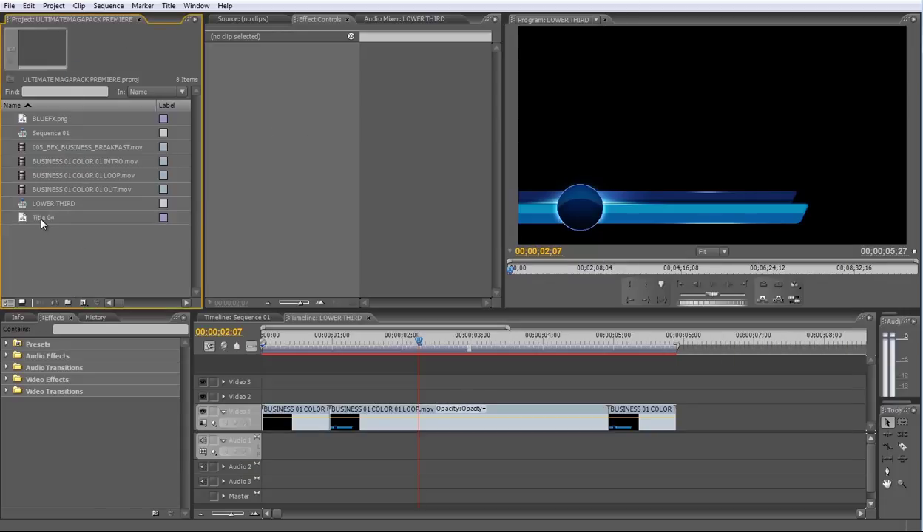
left_click(43, 220)
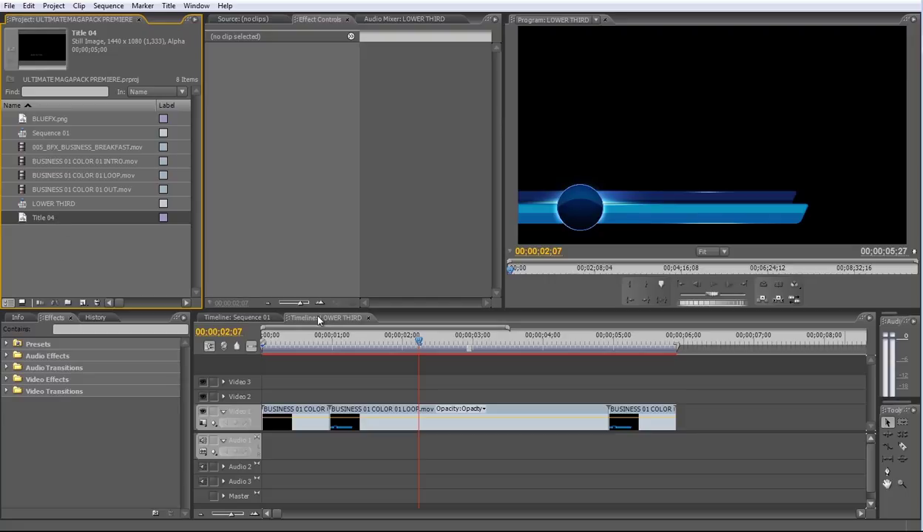
left_click_drag(318, 320, 331, 397)
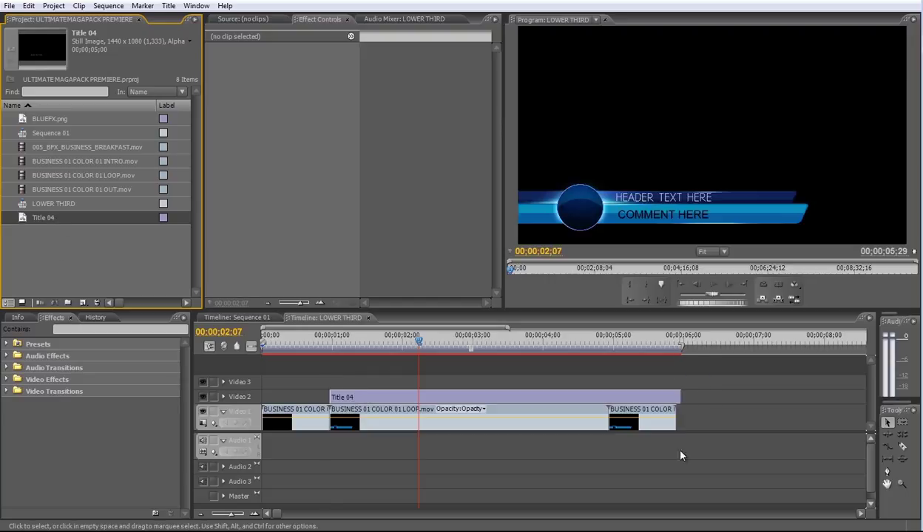
left_click_drag(679, 397, 608, 397)
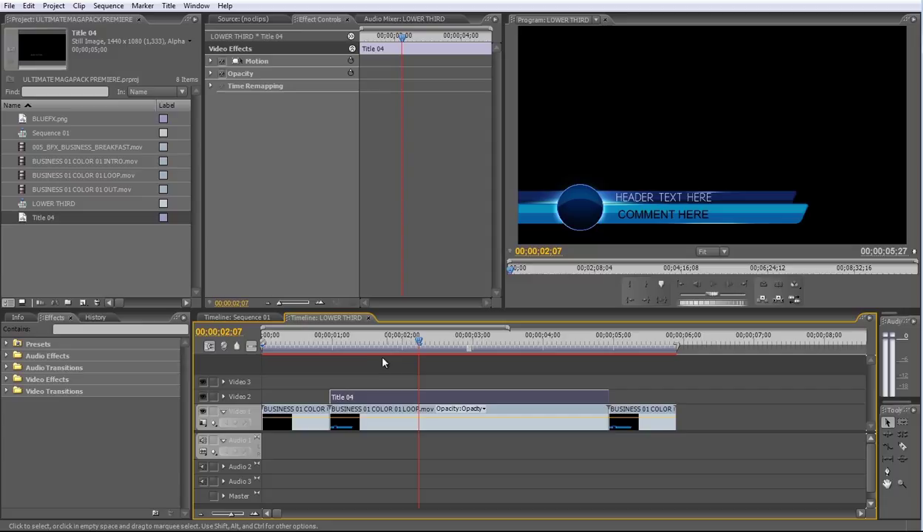
left_click_drag(363, 334, 391, 337)
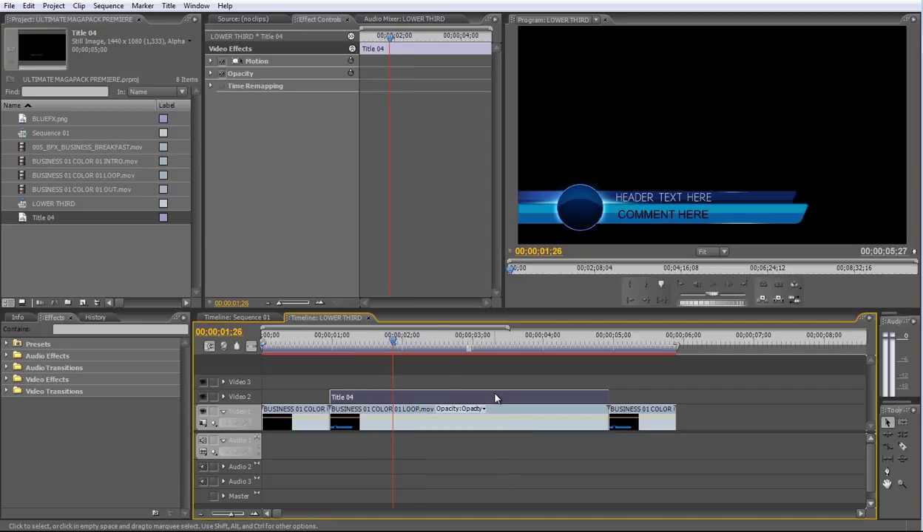
- Apply a Cross Dissolve from Video Transitions > Dissolve to the start of Title 04
left_click(49, 378)
left_click(7, 380)
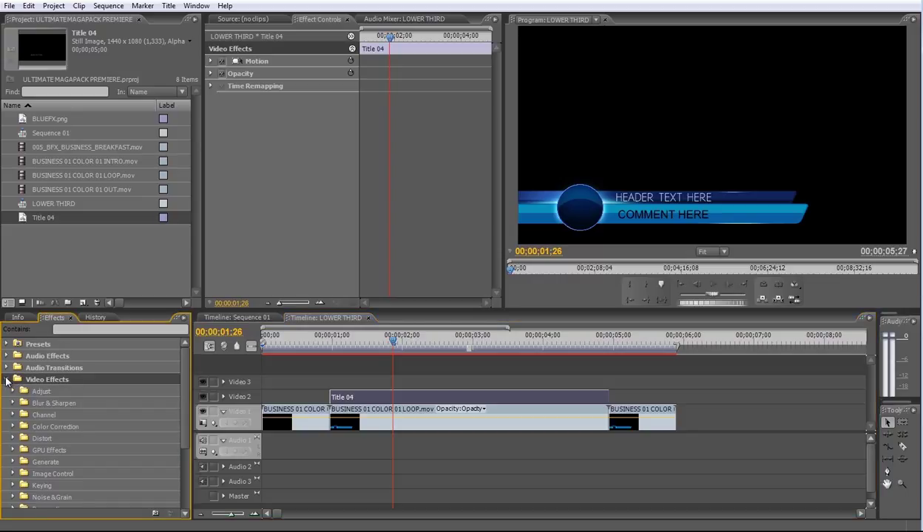
left_click(8, 379)
left_click(8, 391)
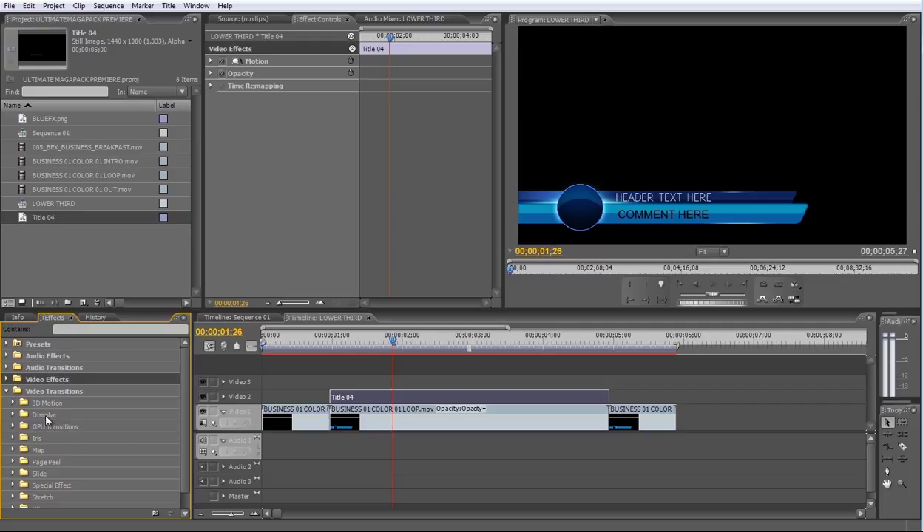
left_click(12, 414)
left_click(34, 438)
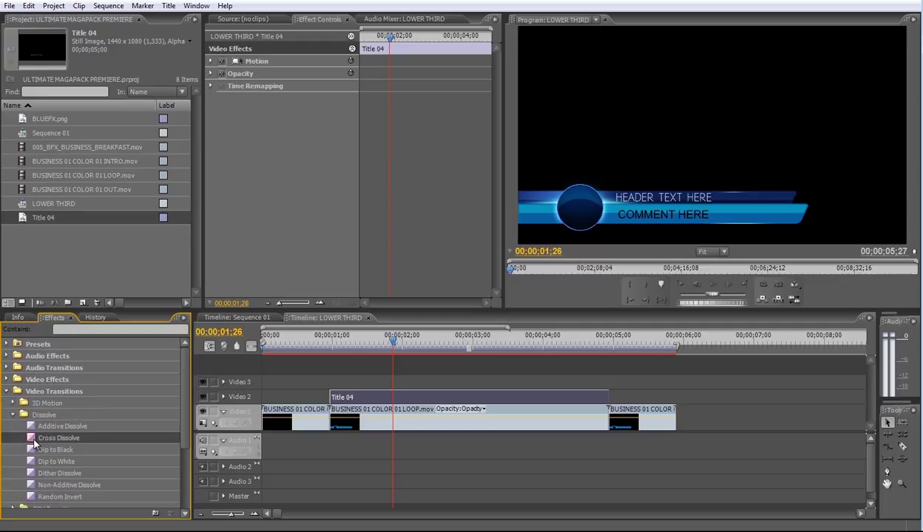
left_click_drag(34, 440, 333, 397)
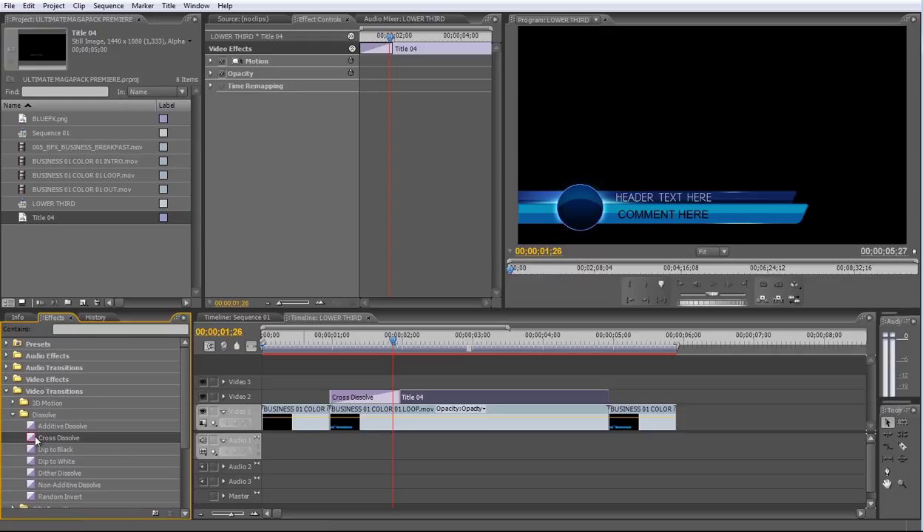
- Add Cross Dissolve to the end of Title 04 and shorten both dissolves, the opening to 7 frames
left_click_drag(36, 439, 579, 397)
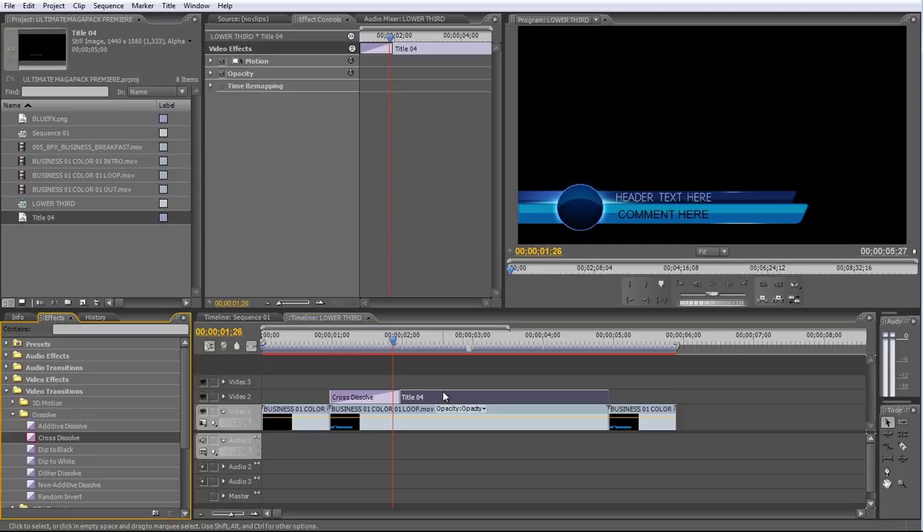
left_click_drag(57, 437, 579, 406)
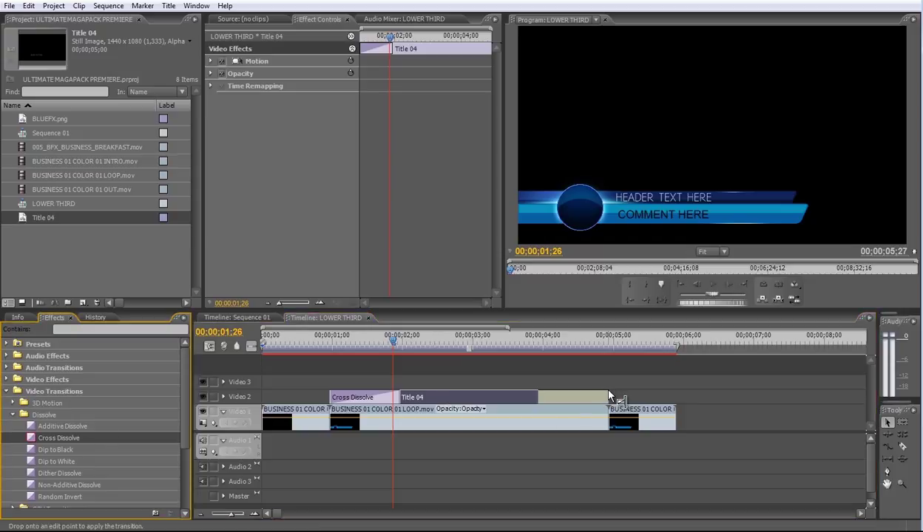
left_click_drag(608, 395, 597, 398)
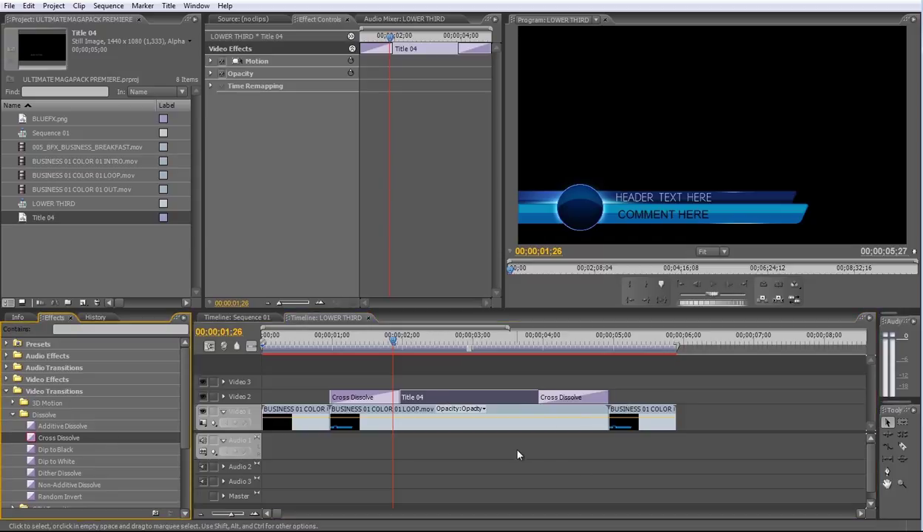
left_click(518, 455)
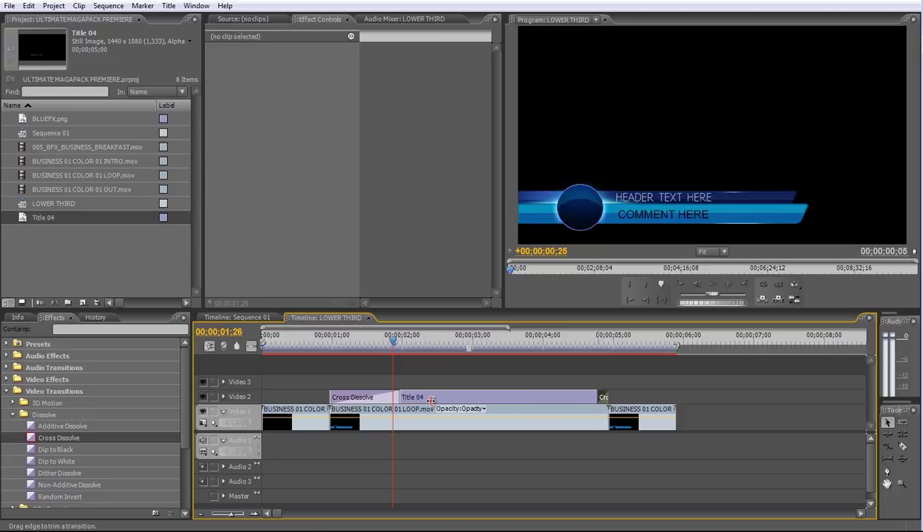
left_click(390, 395)
left_click_drag(390, 395, 342, 399)
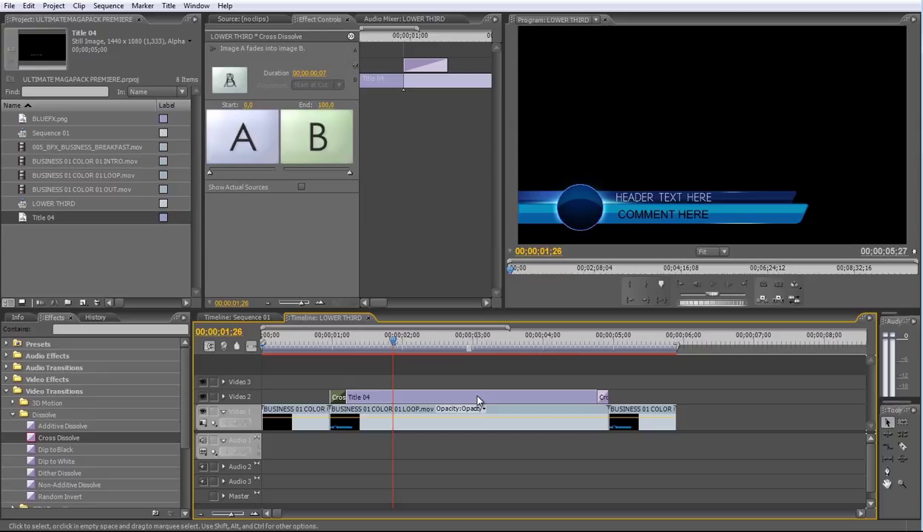
- Put BLUEFX.png on Video 3, scale it down to 22 and move it into the circle
left_click(46, 120)
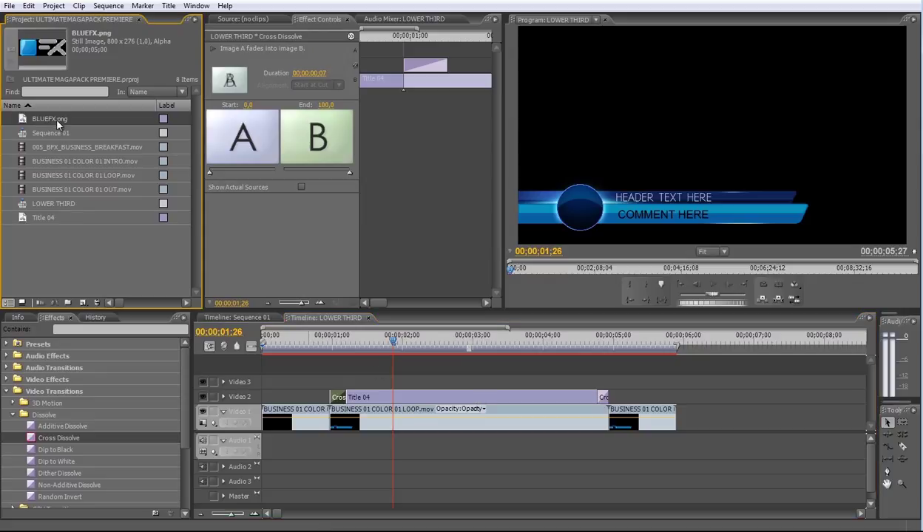
left_click_drag(317, 246, 327, 379)
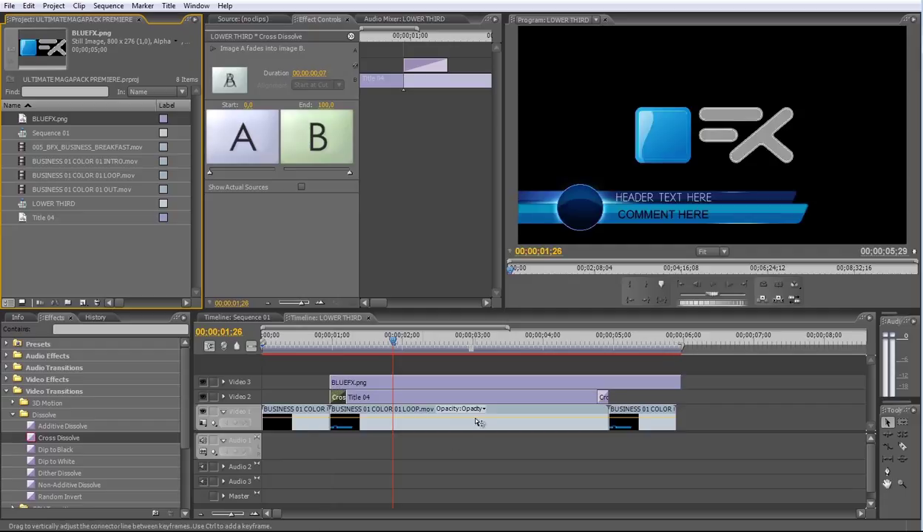
left_click(679, 174)
left_click(572, 383)
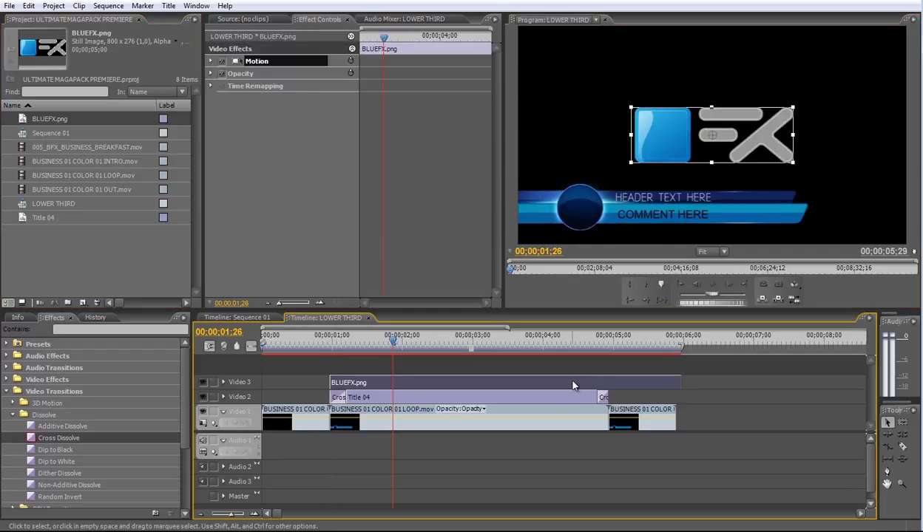
left_click(212, 62)
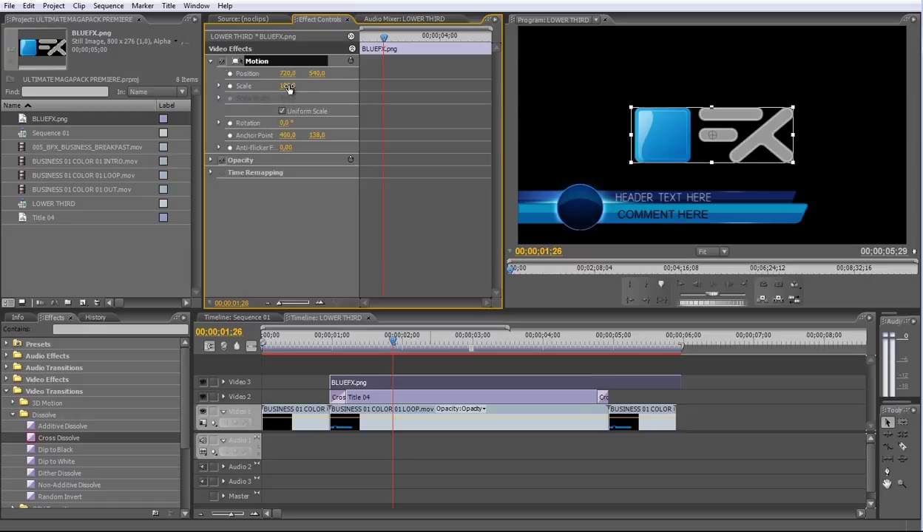
mouse_move(288, 87)
left_mouse_down()
mouse_move(266, 87)
mouse_move(278, 94)
left_mouse_up()
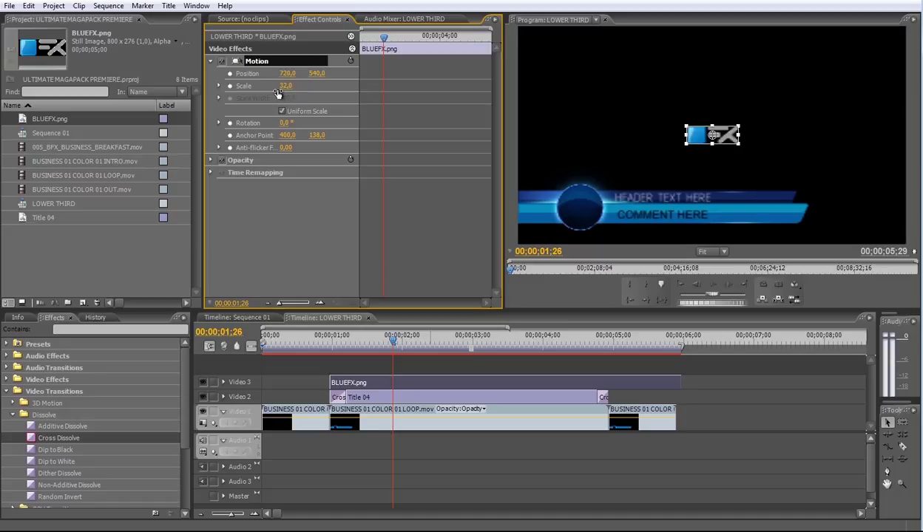
left_click_drag(728, 142, 598, 214)
left_click_drag(282, 86, 278, 90)
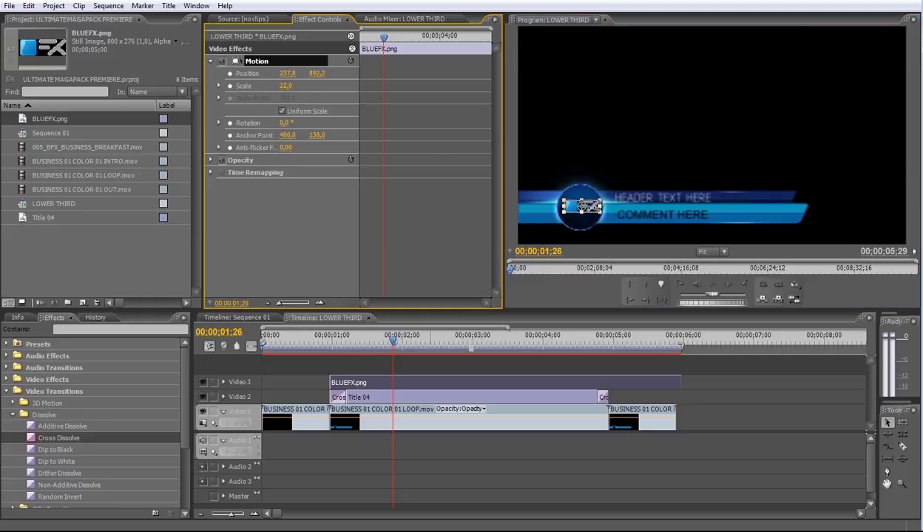
- Add Cross Dissolves to both ends of BLUEFX.png and shorten each transition
left_click_drag(67, 438, 333, 382)
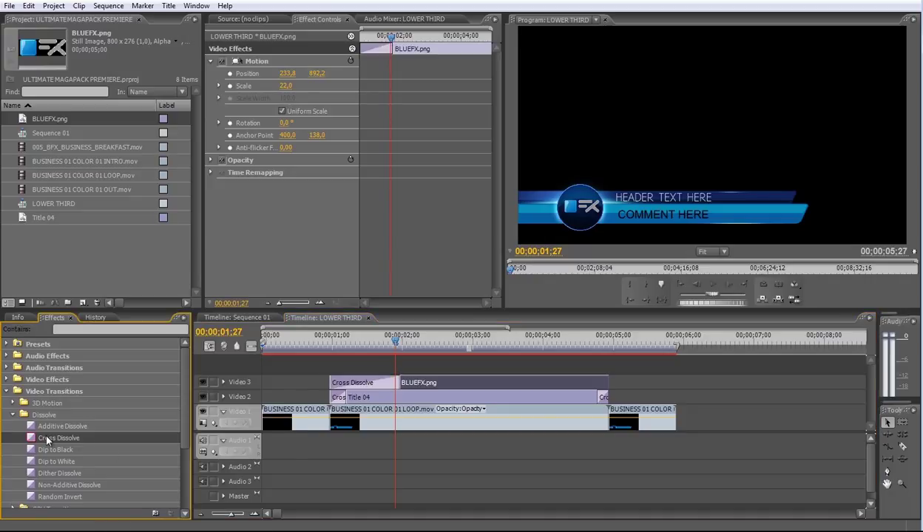
left_click_drag(33, 439, 540, 382)
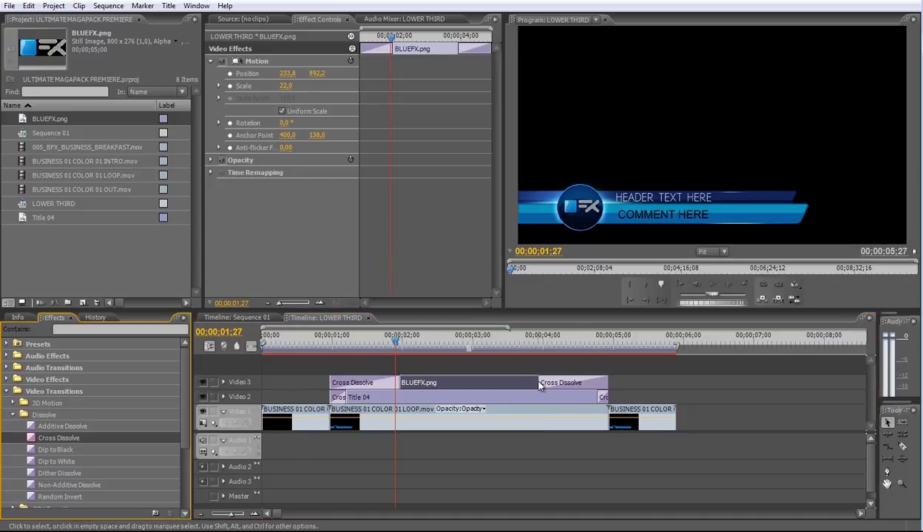
left_click_drag(607, 383, 598, 382)
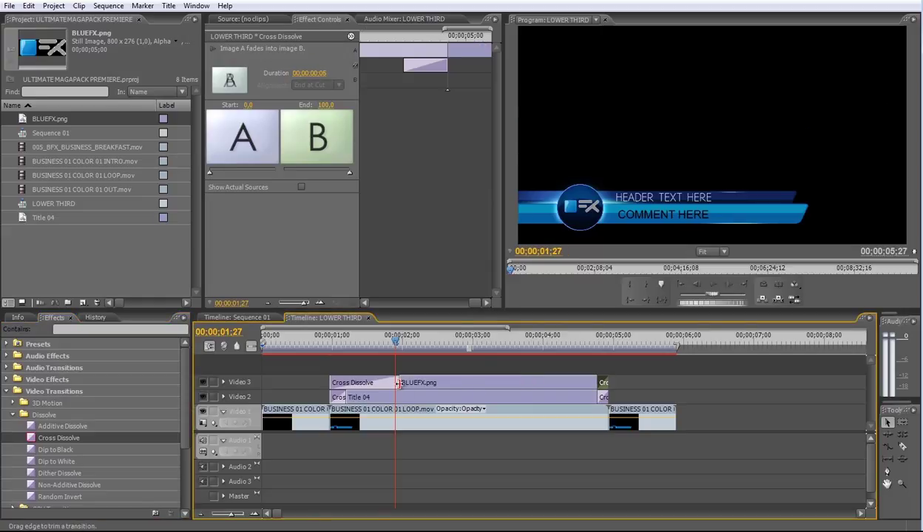
left_click_drag(397, 383, 345, 382)
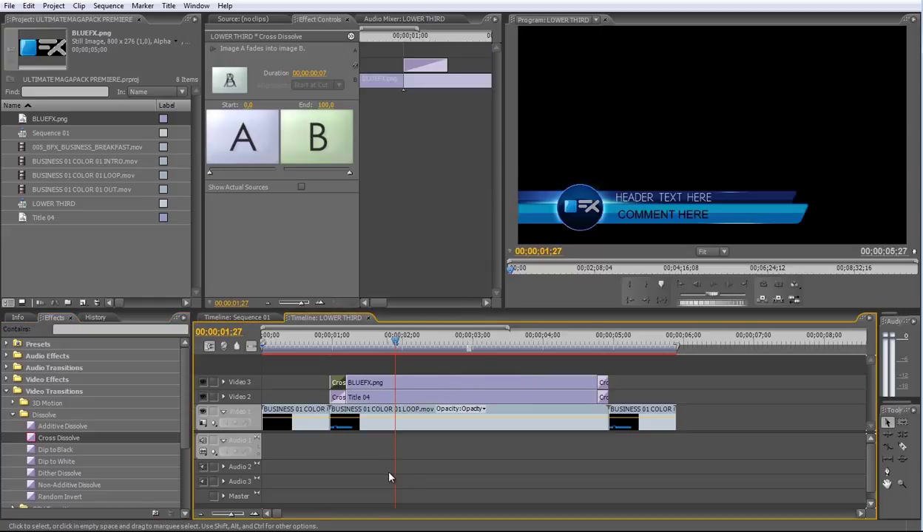
- Move the OUT bar clip later on Video 1, to about 13 seconds
left_click(430, 480)
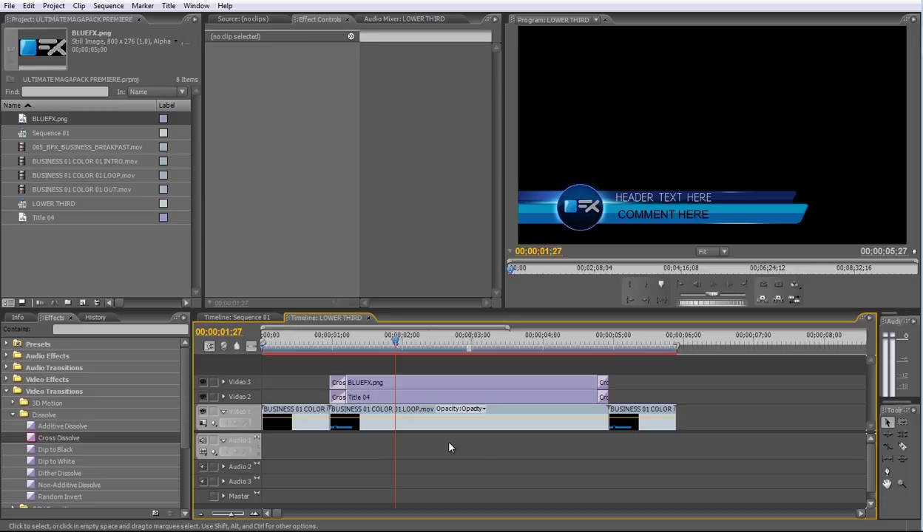
left_click(478, 429)
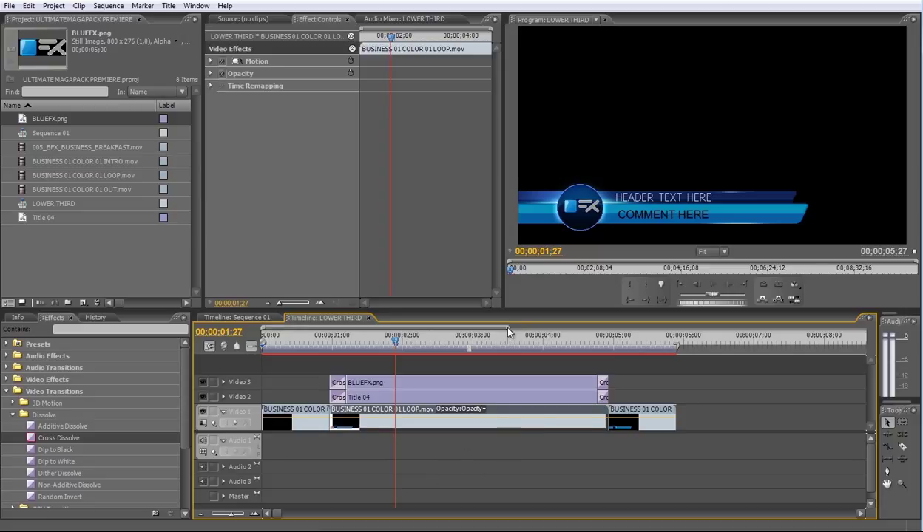
left_click_drag(509, 328, 559, 334)
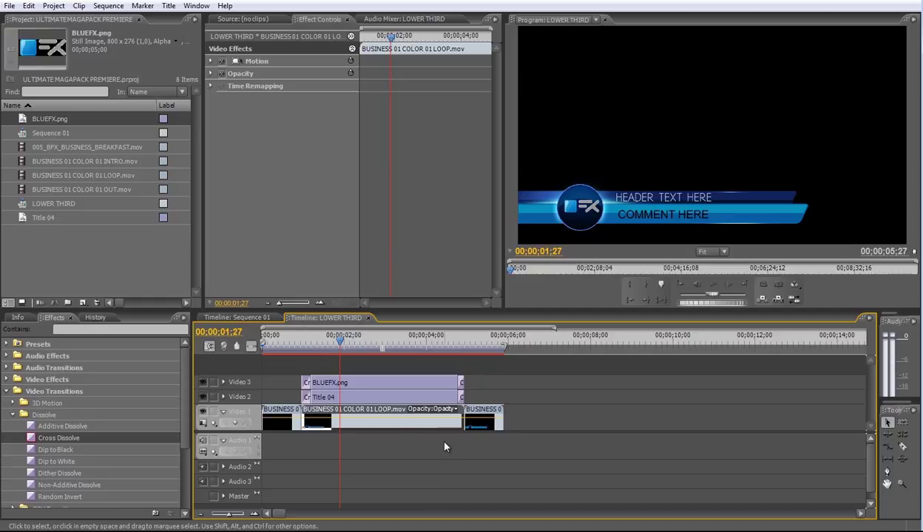
left_click_drag(496, 415, 826, 414)
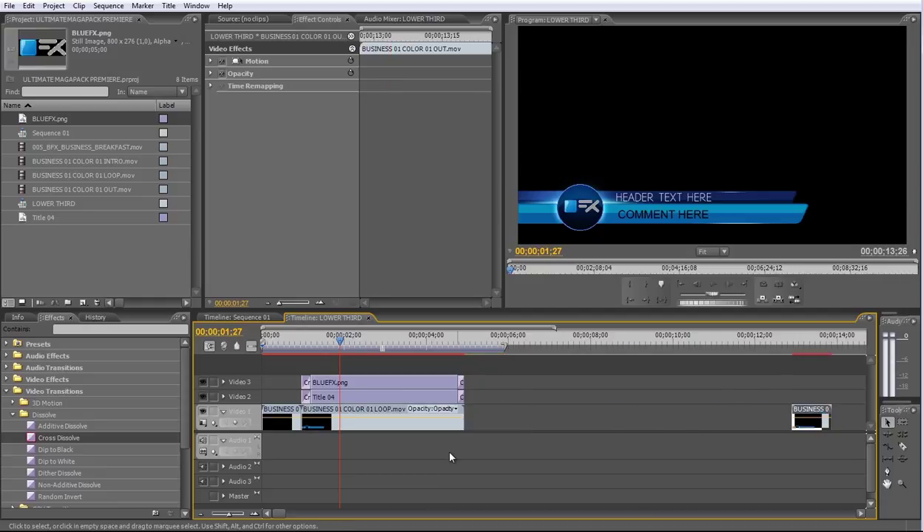
- Add two more LOOP clips after the first and ripple delete the gap before OUT
left_click(92, 176)
left_click_drag(93, 176, 466, 414)
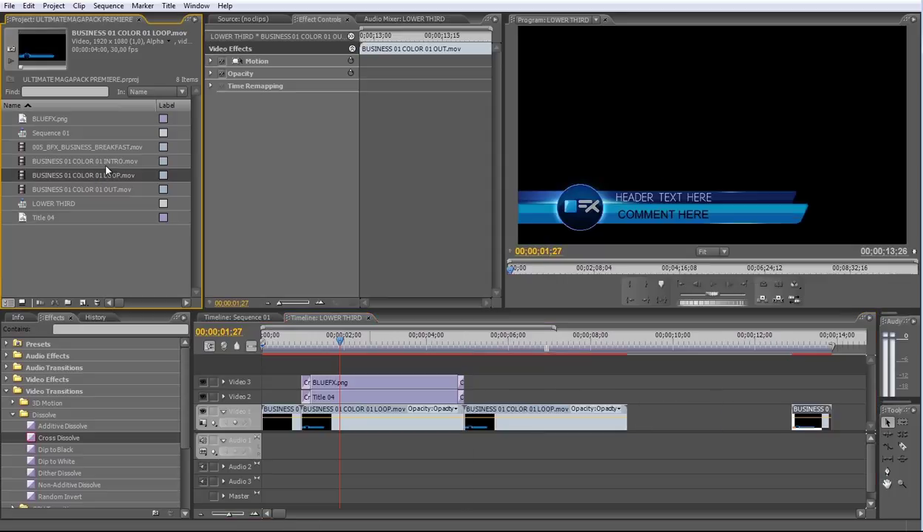
left_click_drag(808, 417, 848, 418)
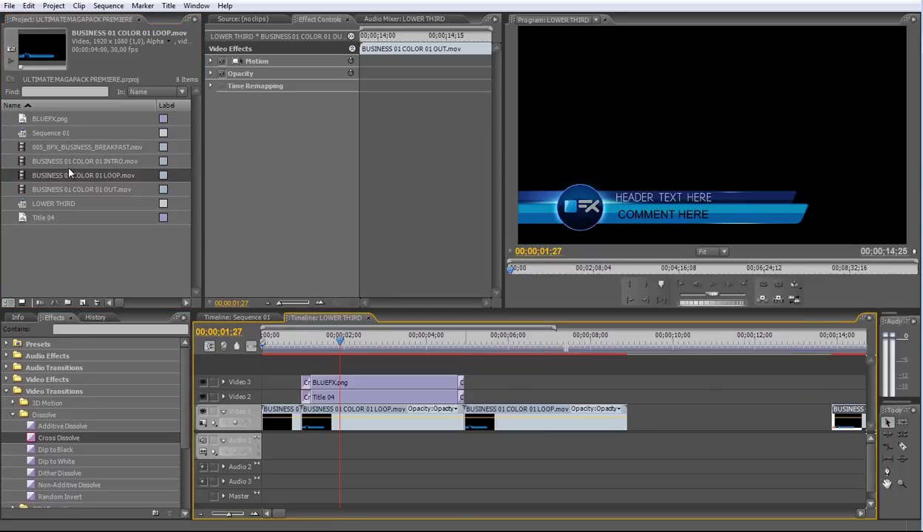
left_click_drag(58, 175, 616, 417)
right_click(805, 421)
left_click(842, 427)
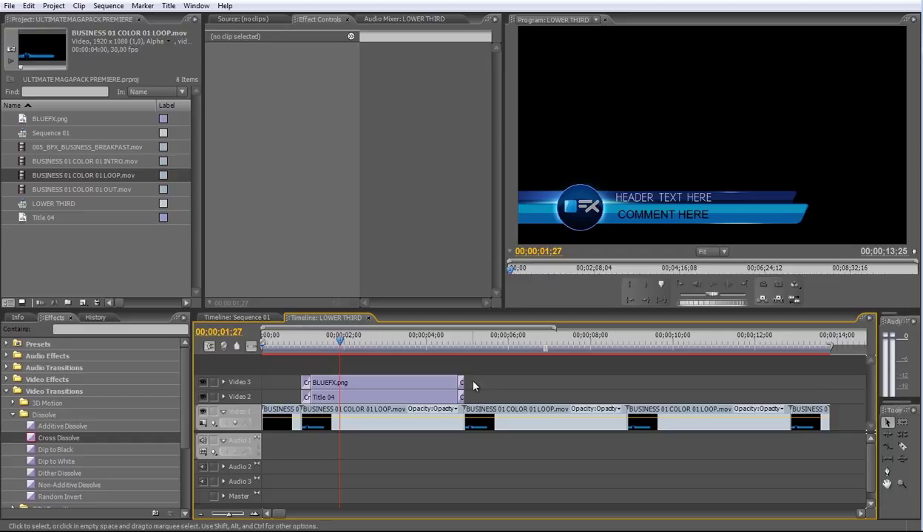
- Extend Title 04 and BLUEFX.png to span all three looped bar clips
left_click_drag(464, 399, 787, 397)
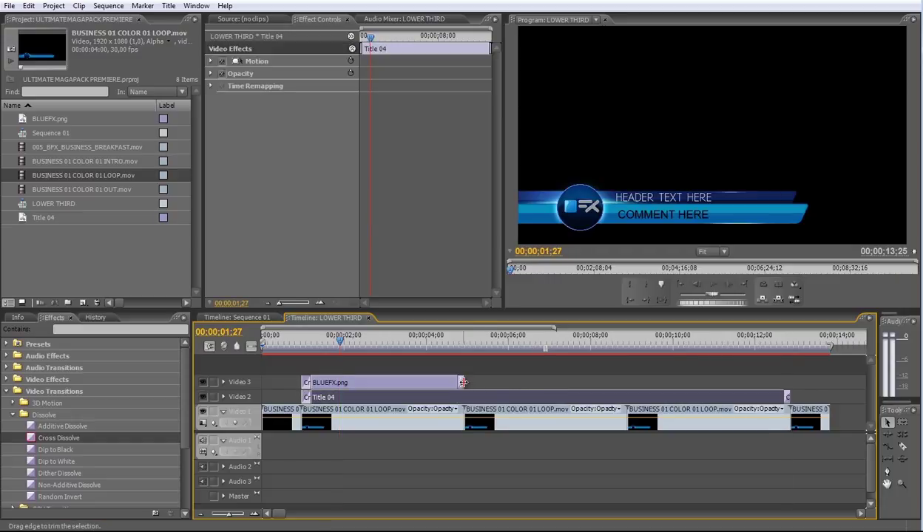
left_click_drag(461, 383, 786, 382)
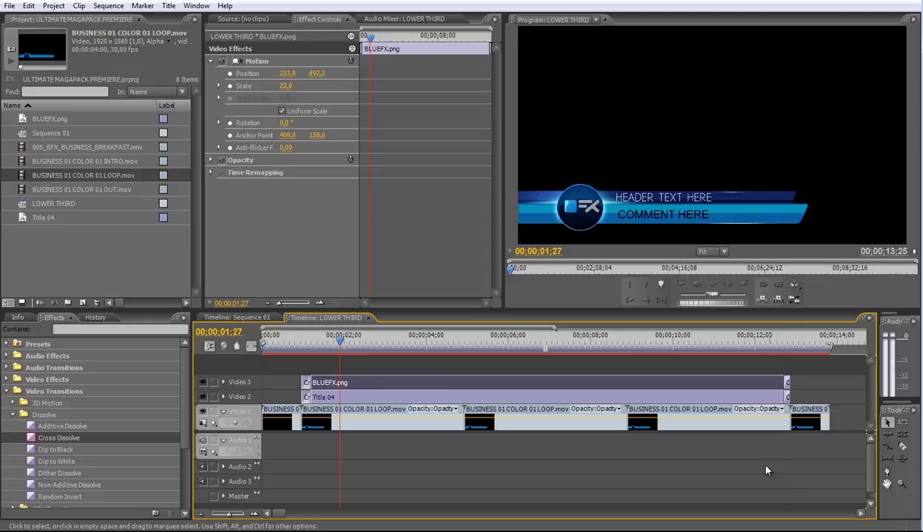
left_click(745, 453)
left_click_drag(673, 340, 744, 392)
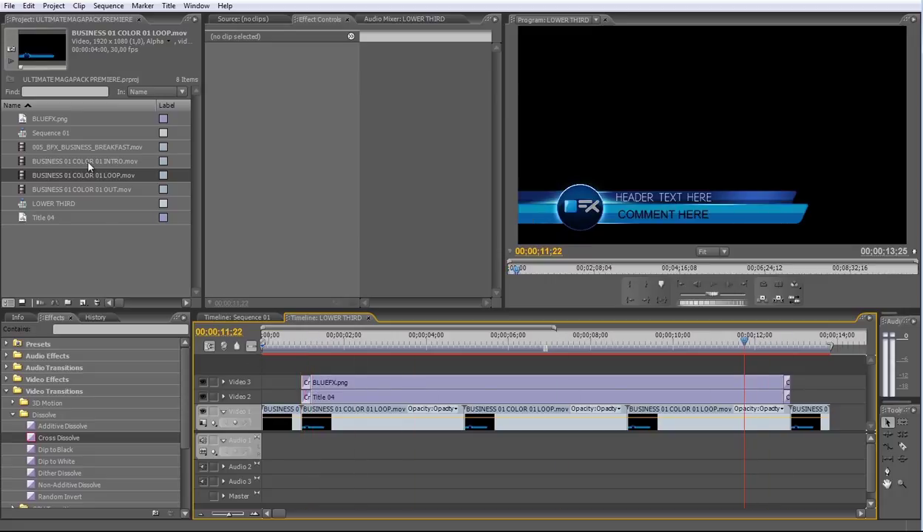
- Open Sequence 01 from the Project panel in the timeline
left_click(49, 134)
left_click(48, 133)
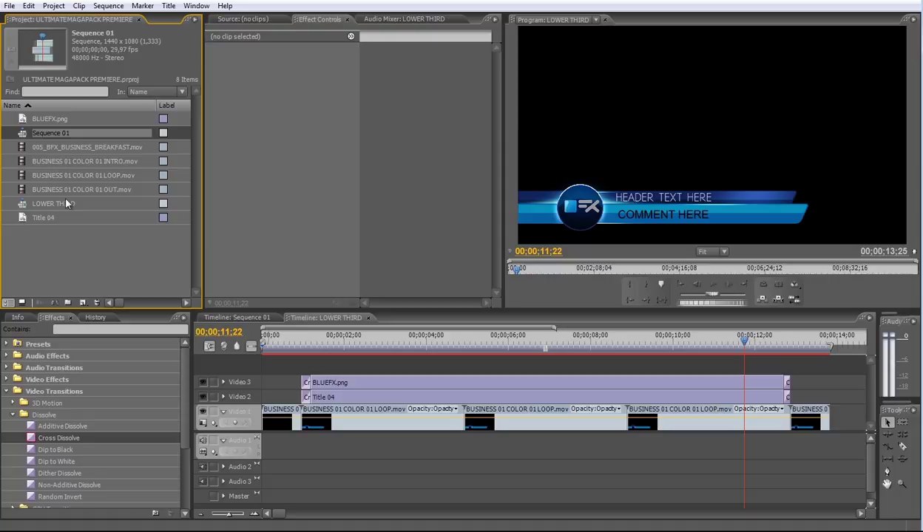
double_click(50, 133)
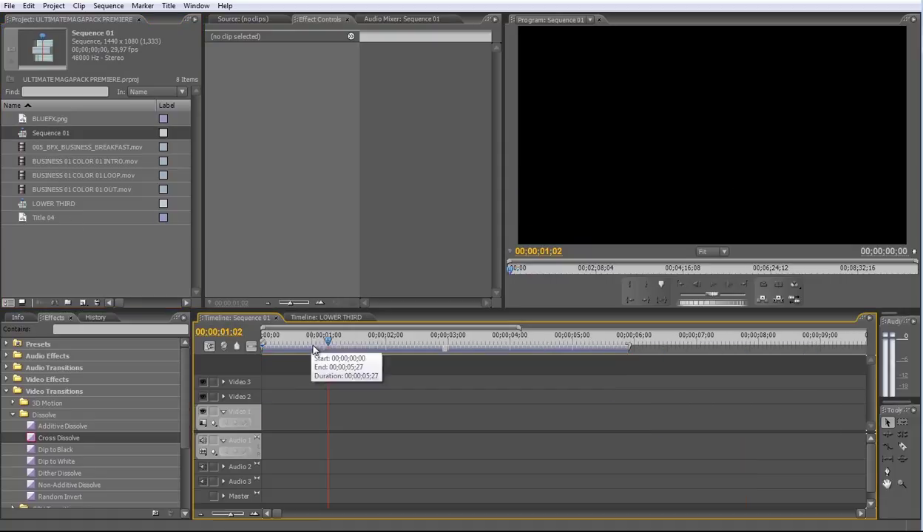
- Place 005_BFX_BUSINESS_BREAKFAST.mov on Video 1 of Sequence 01
left_click(82, 147)
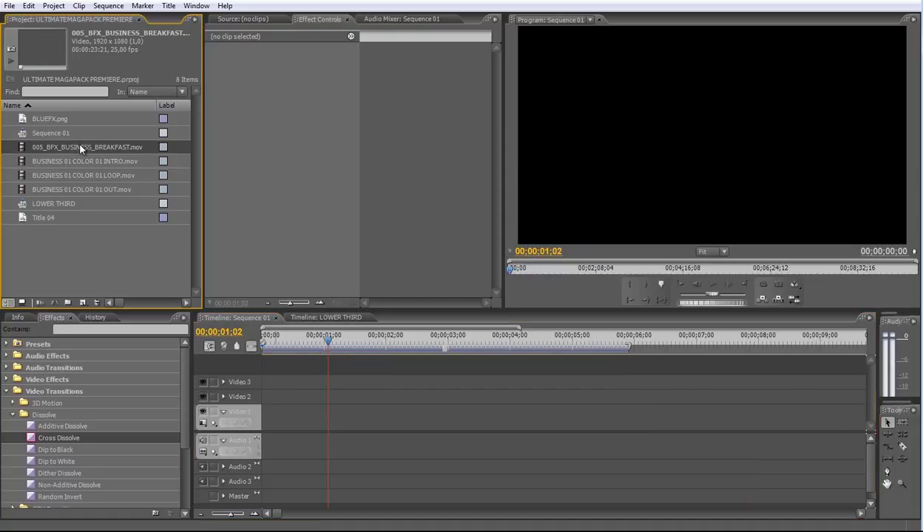
left_click_drag(81, 148, 271, 429)
left_click_drag(329, 341, 384, 399)
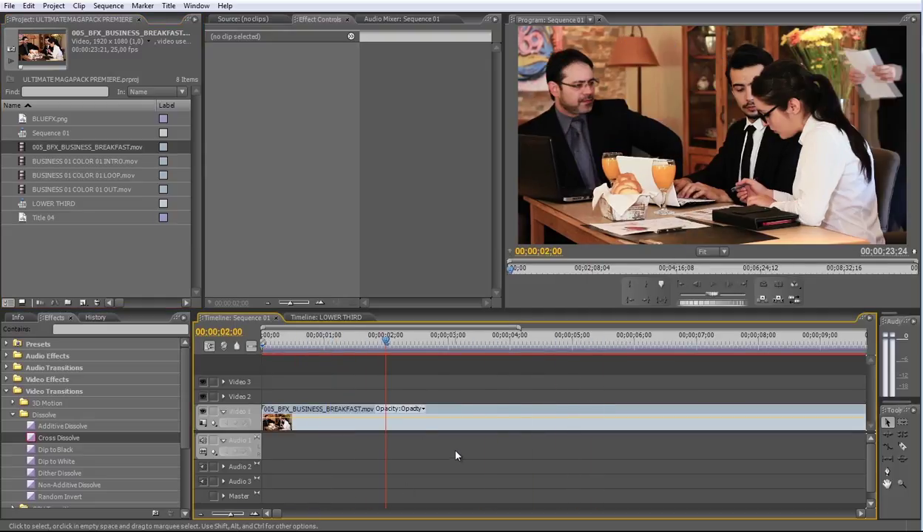
- Place the LOWER THIRD sequence on Video 2 above the breakfast footage
left_click(53, 205)
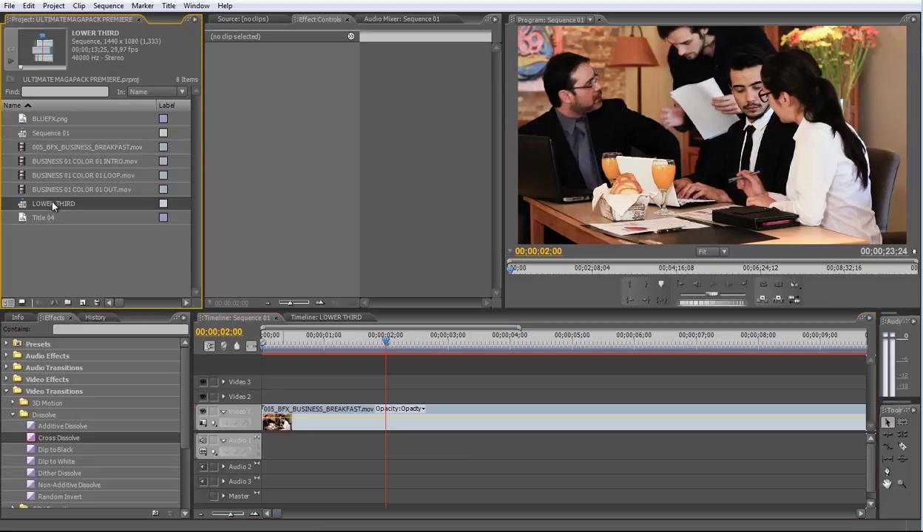
left_click_drag(81, 209, 285, 407)
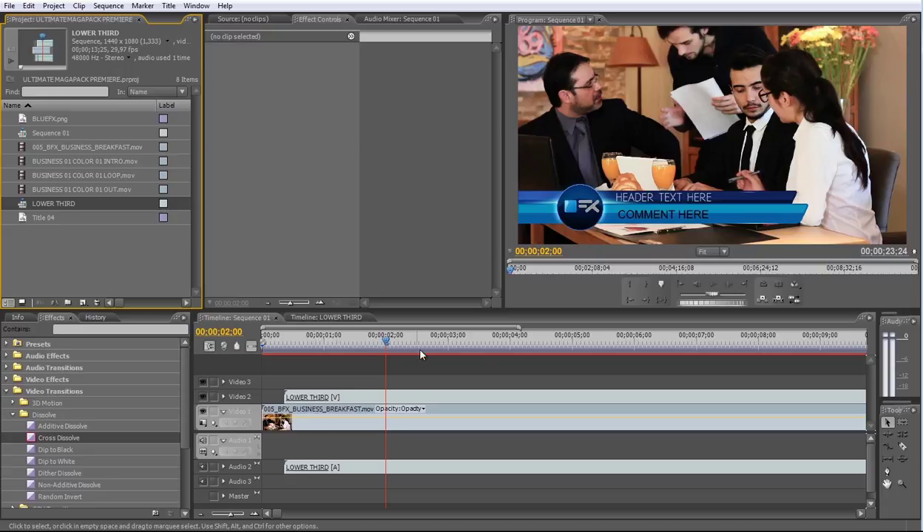
left_click_drag(385, 340, 526, 348)
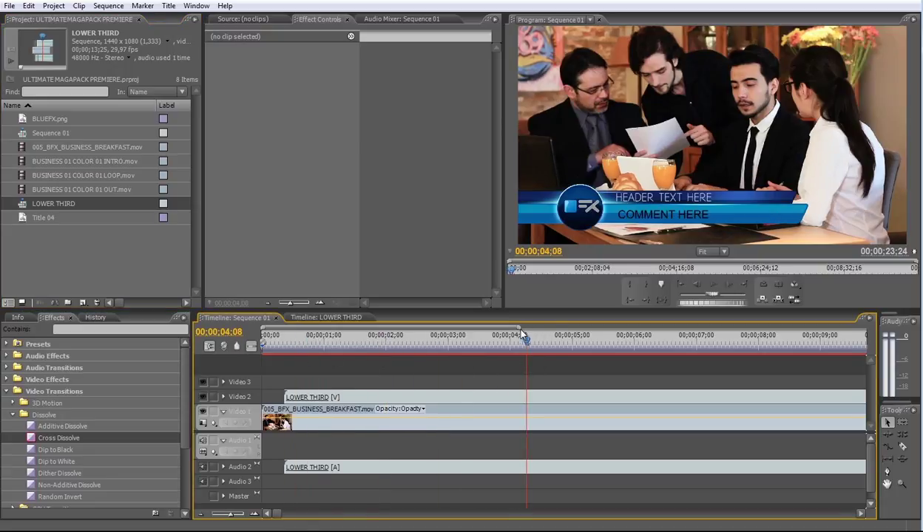
- Zoom the timeline out and play Sequence 01 from the start to review the lower third
key("minus")
key("minus")
left_click_drag(370, 339, 618, 379)
key("Home")
key("space")
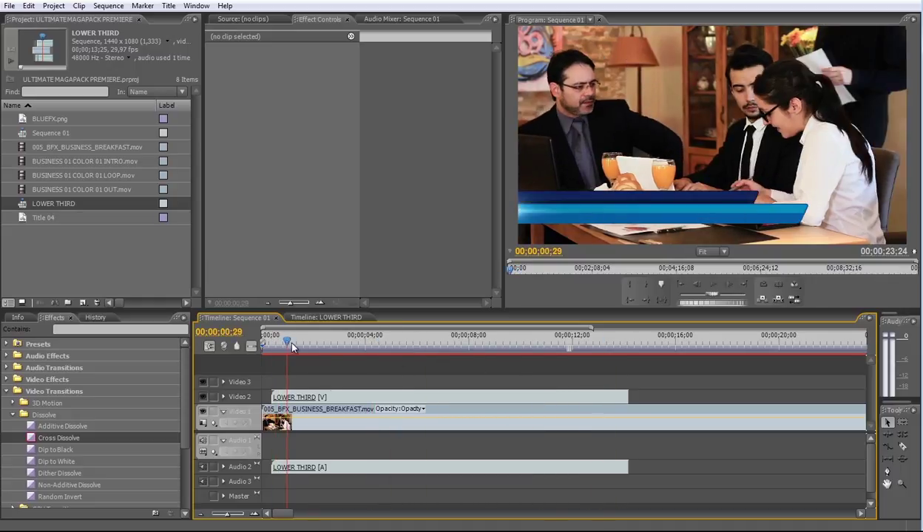
key("space")
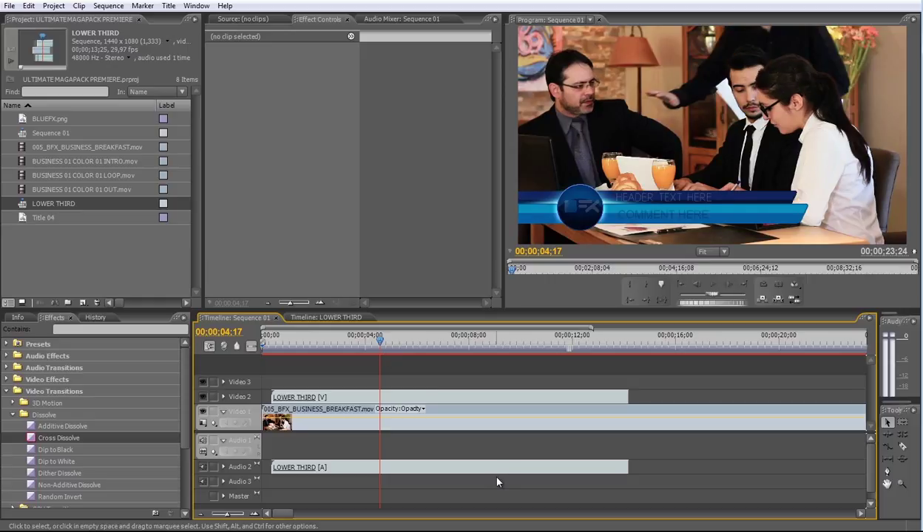
left_click(444, 340)
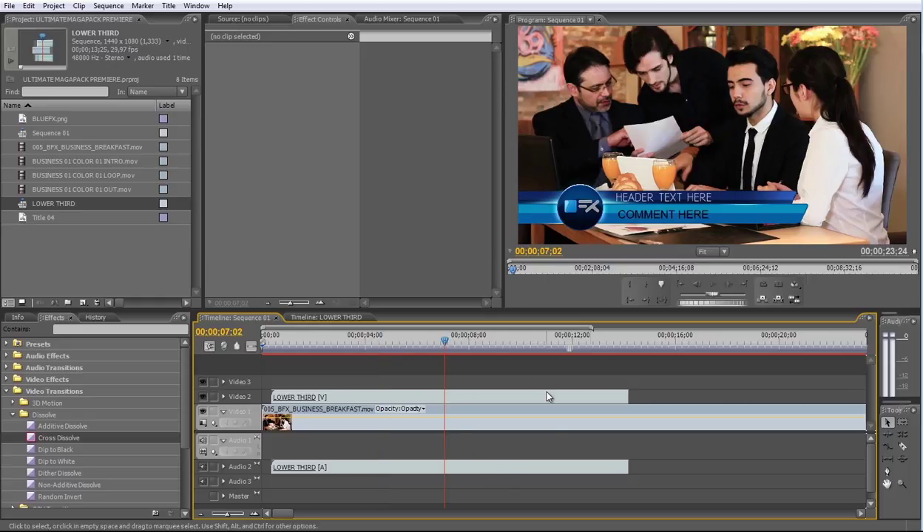